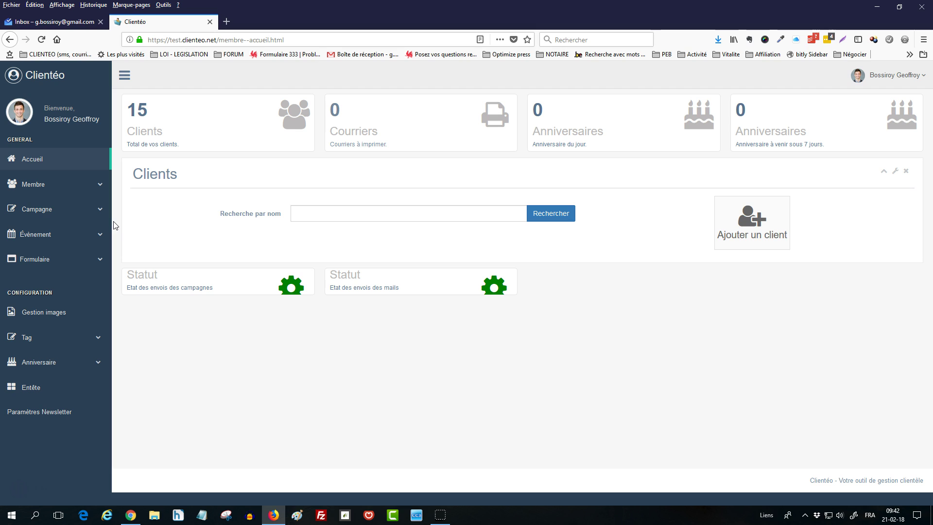
click(145, 227)
click(142, 229)
click(100, 186)
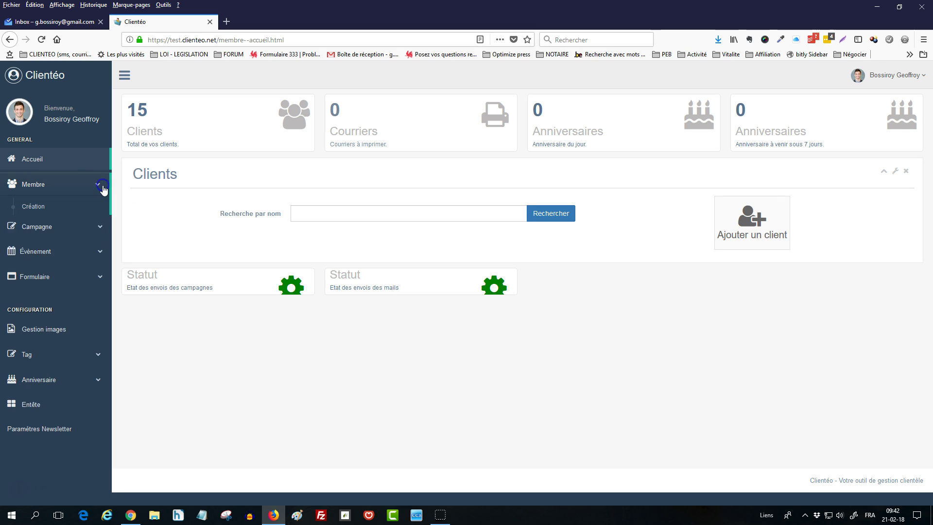
click(42, 162)
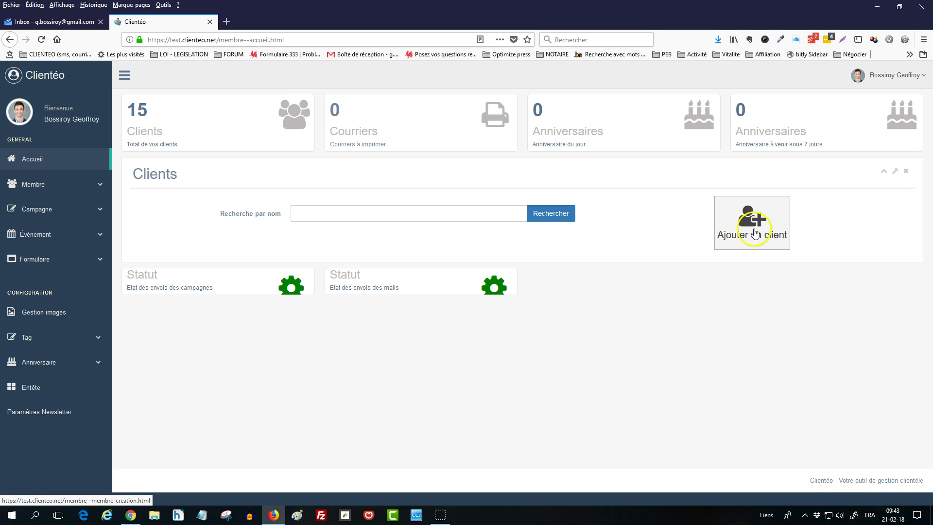
Step: Open the client creation form and examine its Genre, Nom, Prénom and Mail fields
click(100, 184)
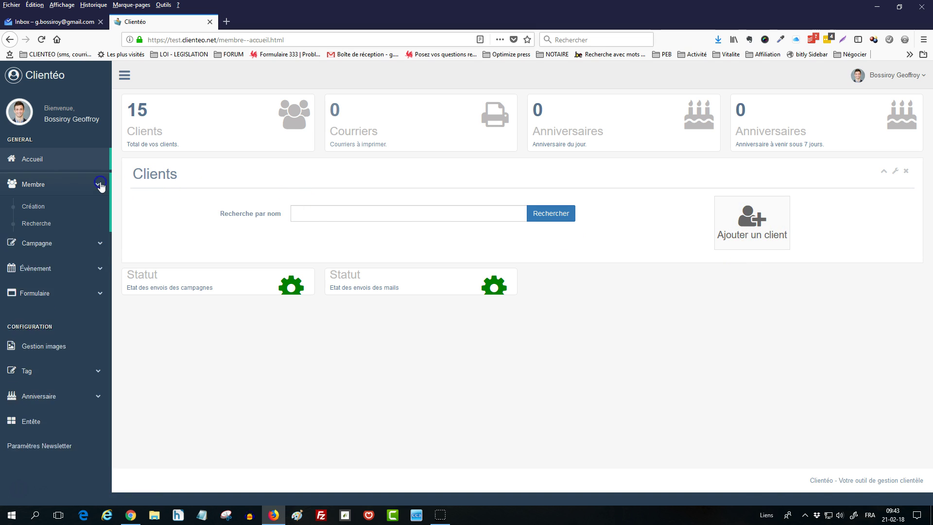
click(40, 206)
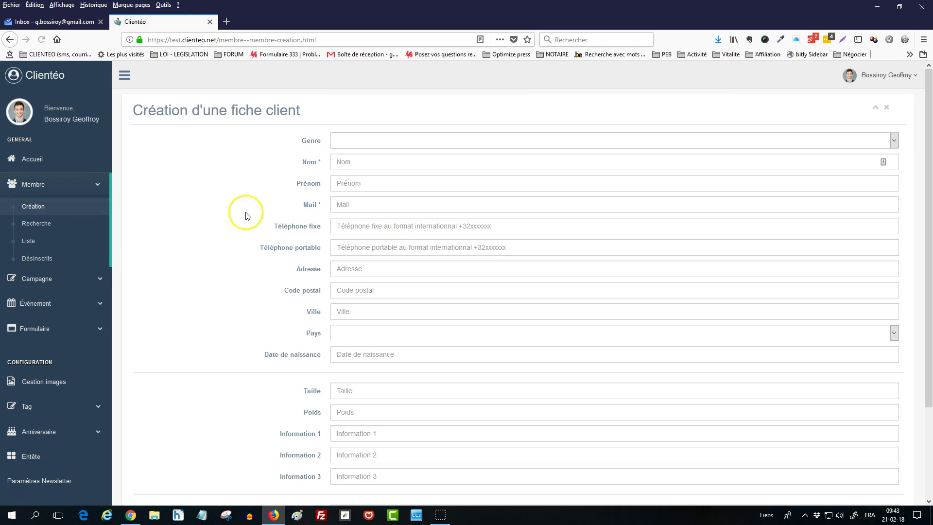
click(357, 141)
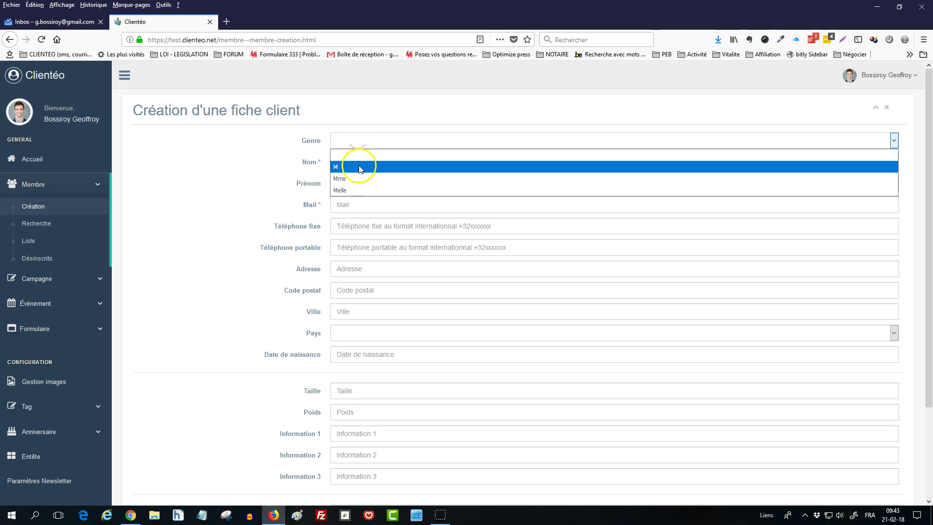
click(348, 139)
click(348, 160)
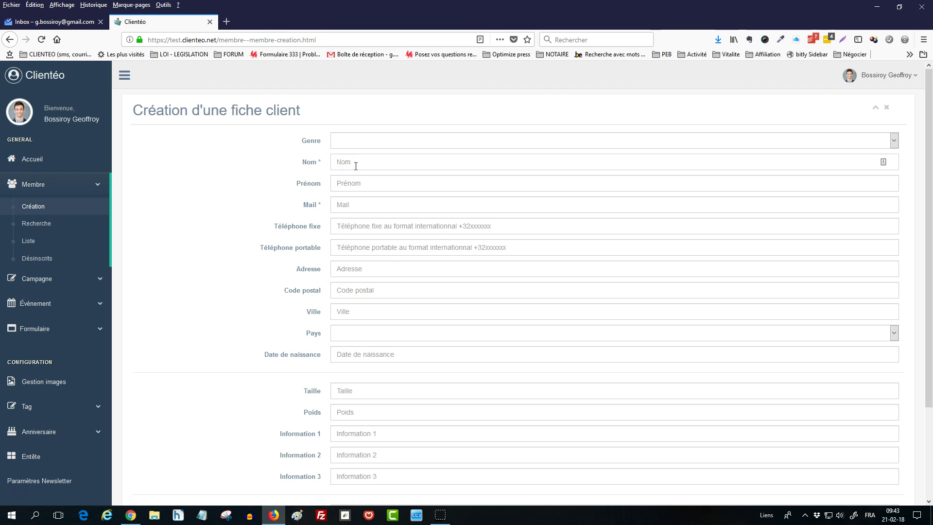
click(354, 185)
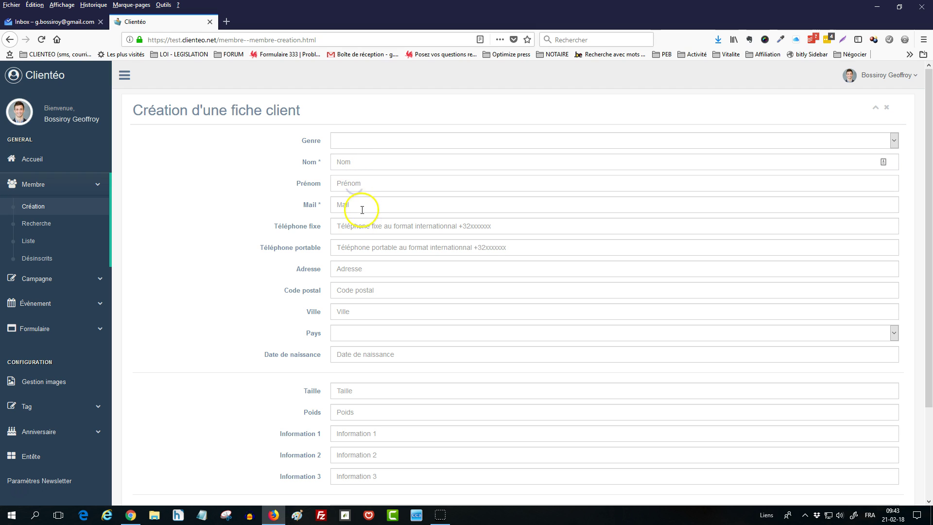
click(356, 205)
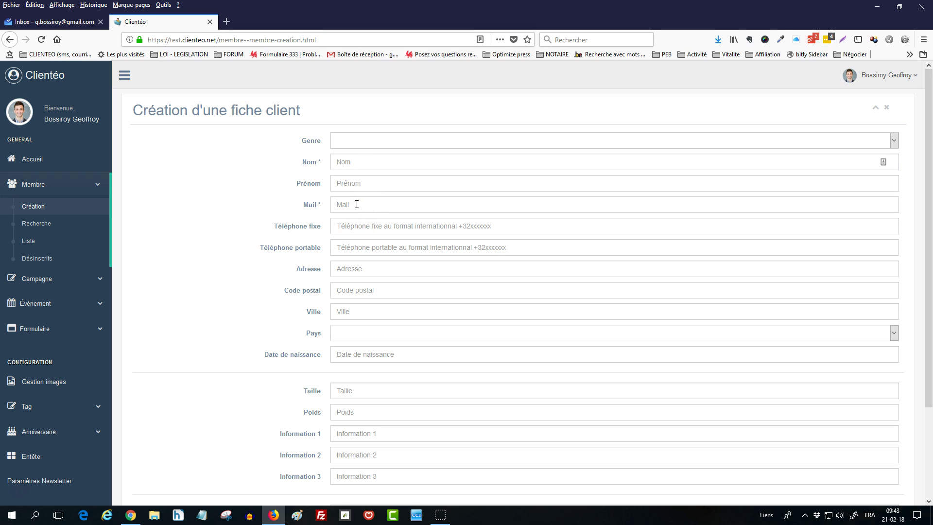
Step: Try the international prefixes +32 and +33 in the Téléphone portable field
click(342, 250)
text(+)
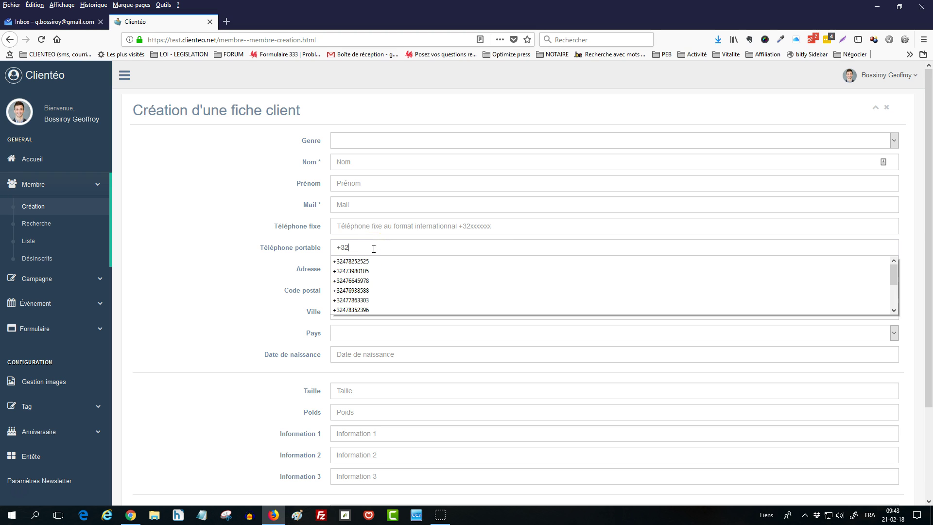
text(33)
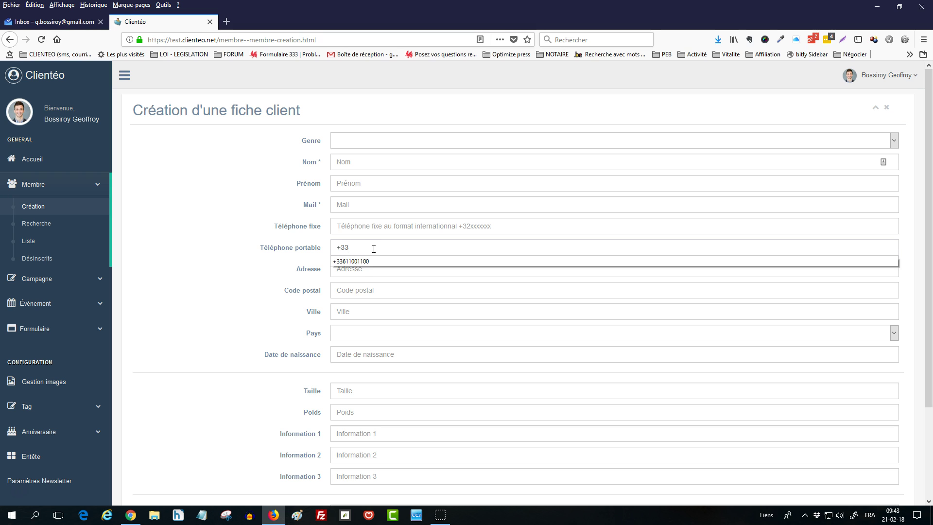
key(BackSpace)
click(306, 300)
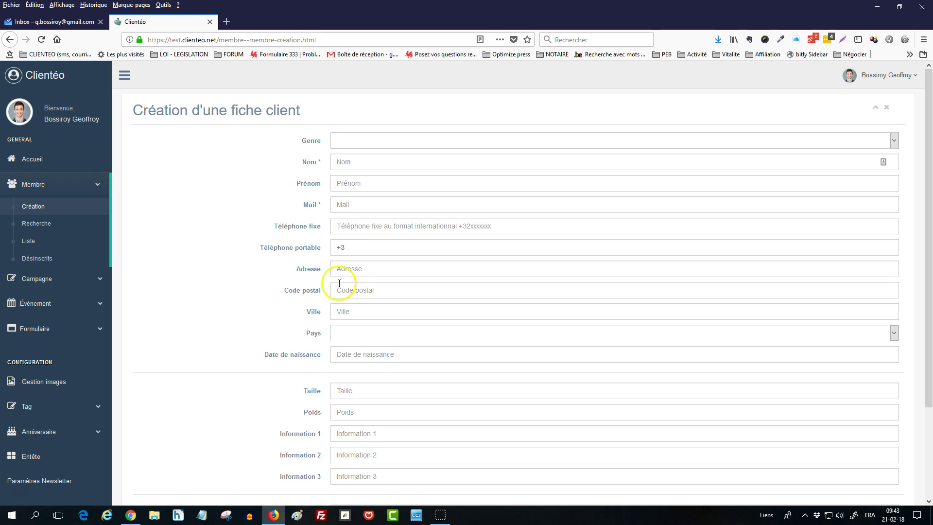
click(356, 251)
key(BackSpace)
click(300, 265)
click(357, 248)
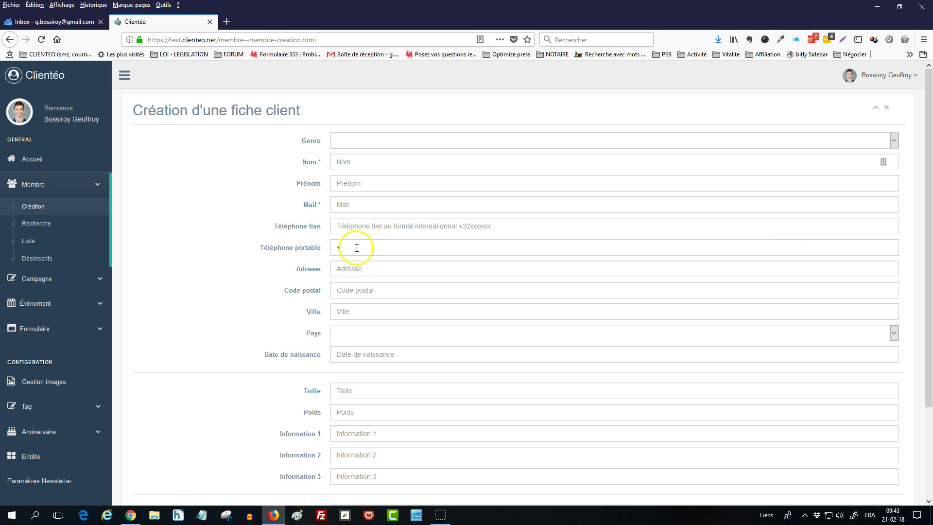
key(Return)
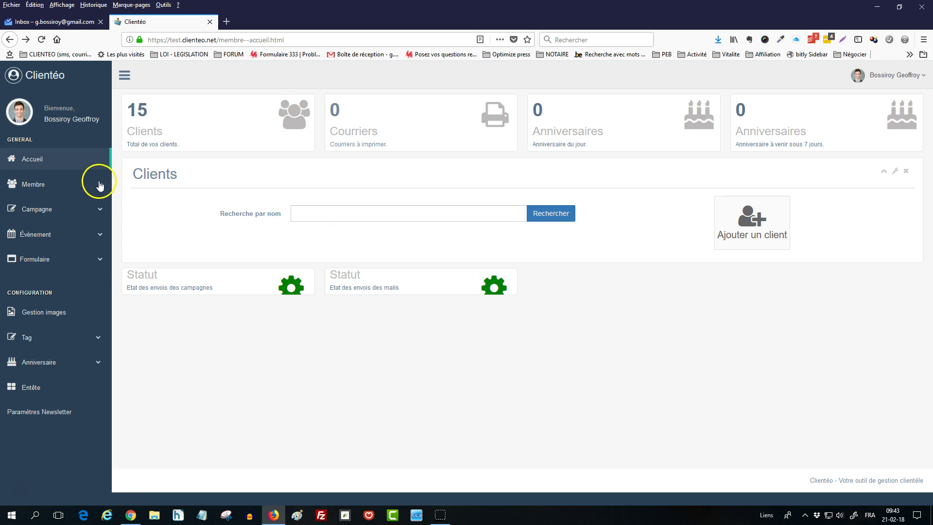
Step: Open a blank client creation form and examine the address, city, birth date, additional information and note fields
click(52, 185)
click(55, 207)
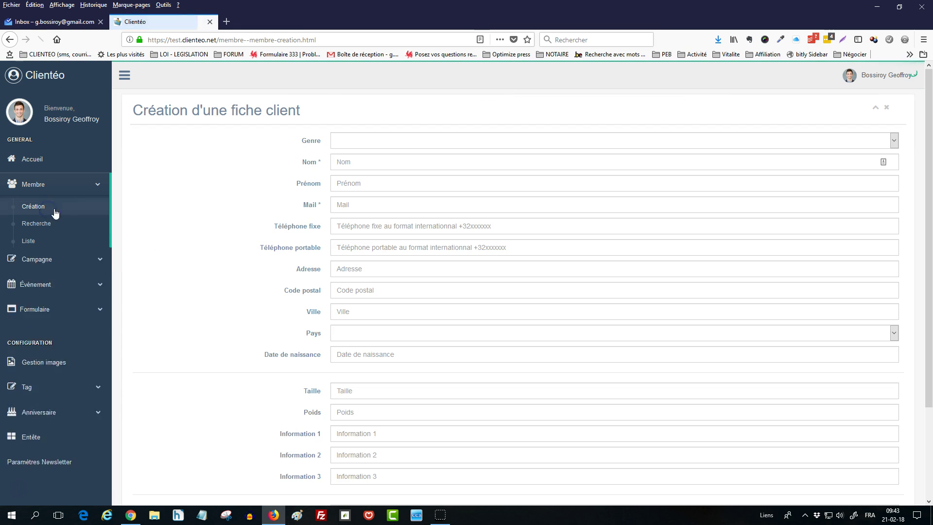
click(368, 268)
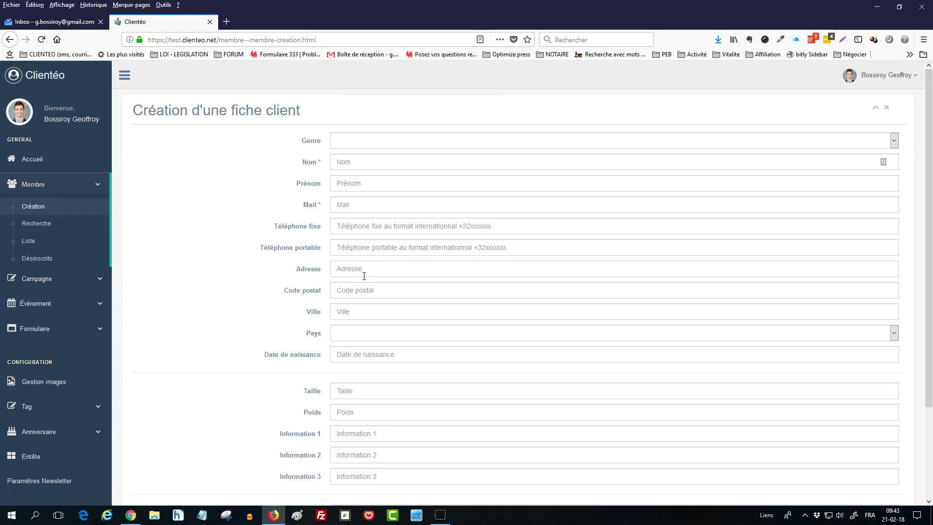
click(365, 307)
click(378, 267)
click(399, 265)
click(408, 356)
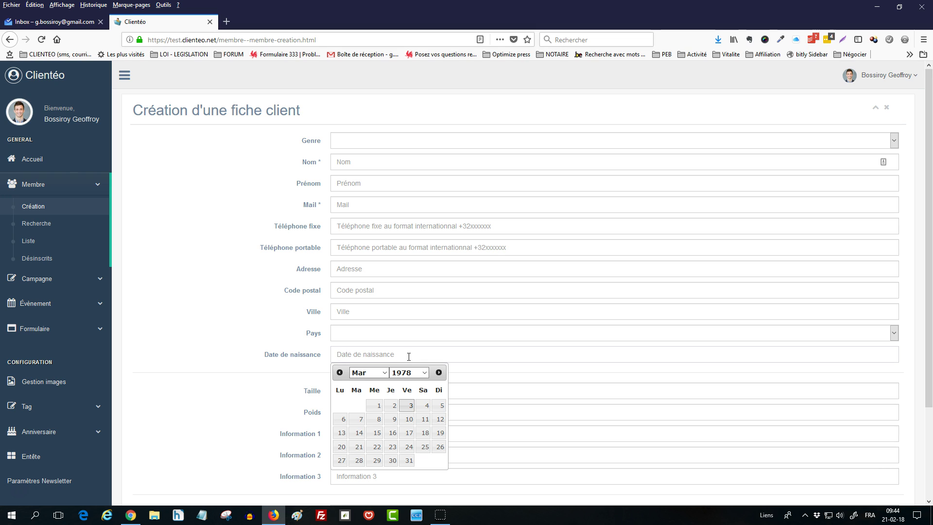
click(268, 339)
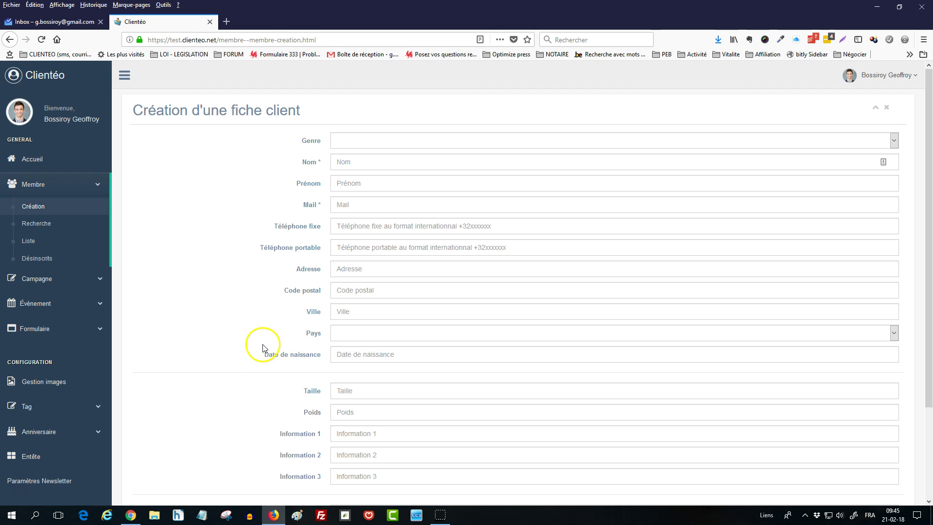
scroll(302, 330, down, 2)
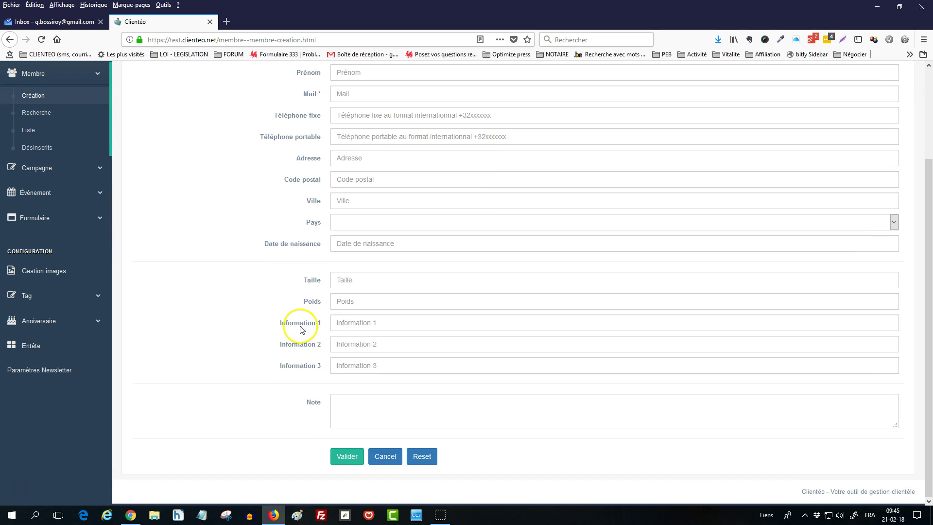
scroll(305, 354, up, 2)
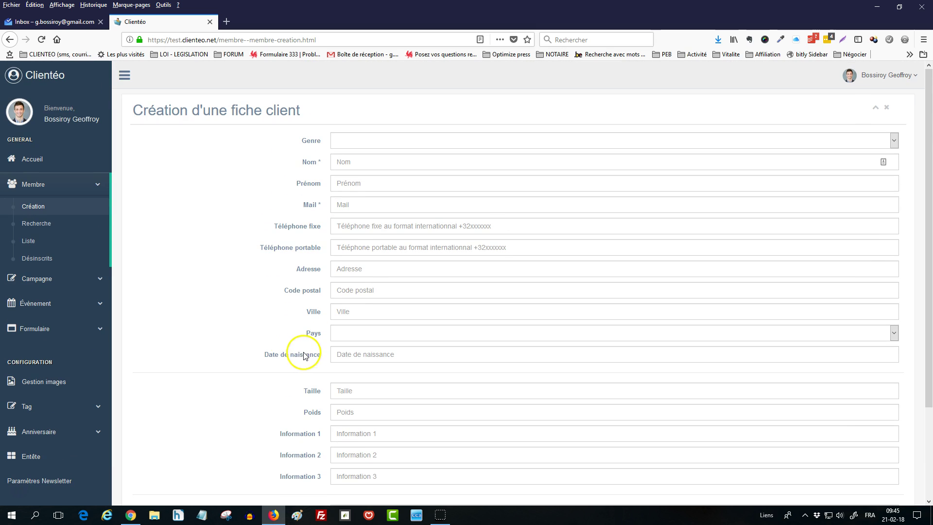
Step: Search the client records by name with the letter "b"
click(39, 223)
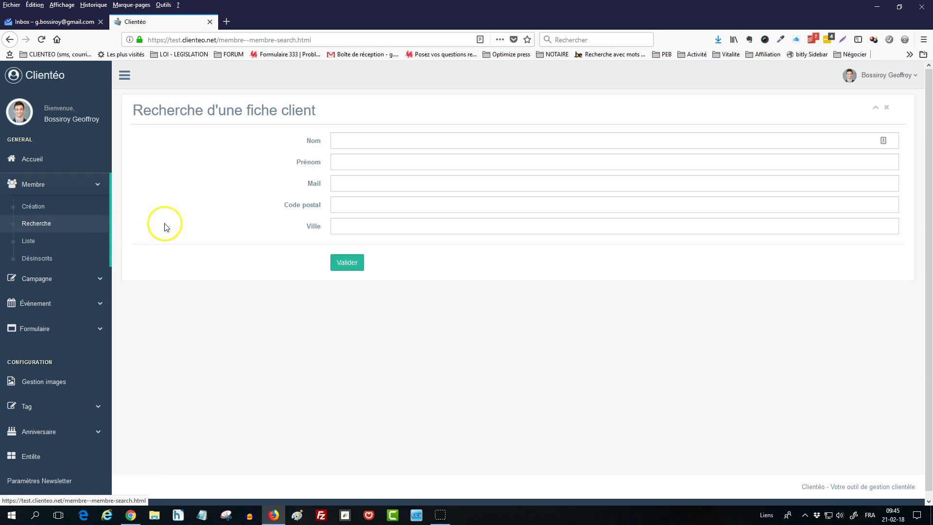
click(361, 141)
text(b)
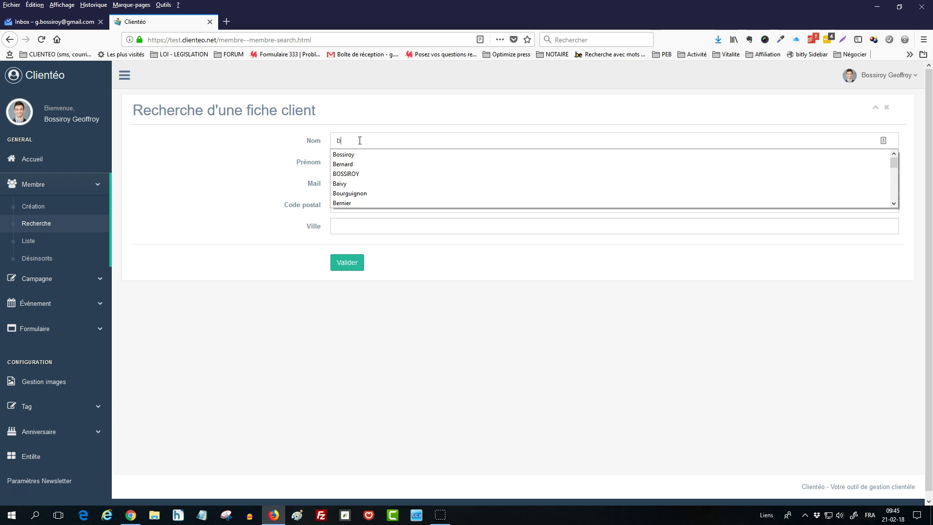
click(285, 153)
click(345, 263)
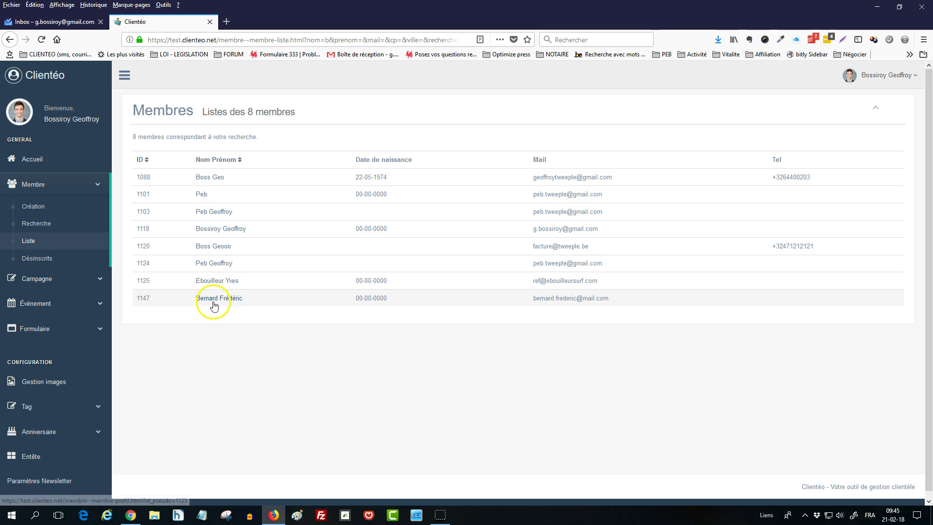
Step: View the full member list and the list of unsubscribed members, and return to the client creation form
click(37, 245)
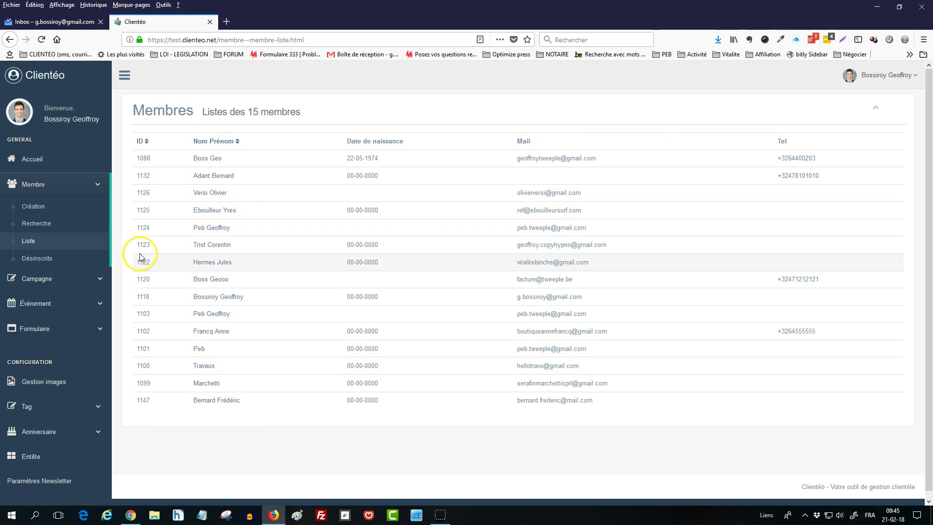
click(39, 259)
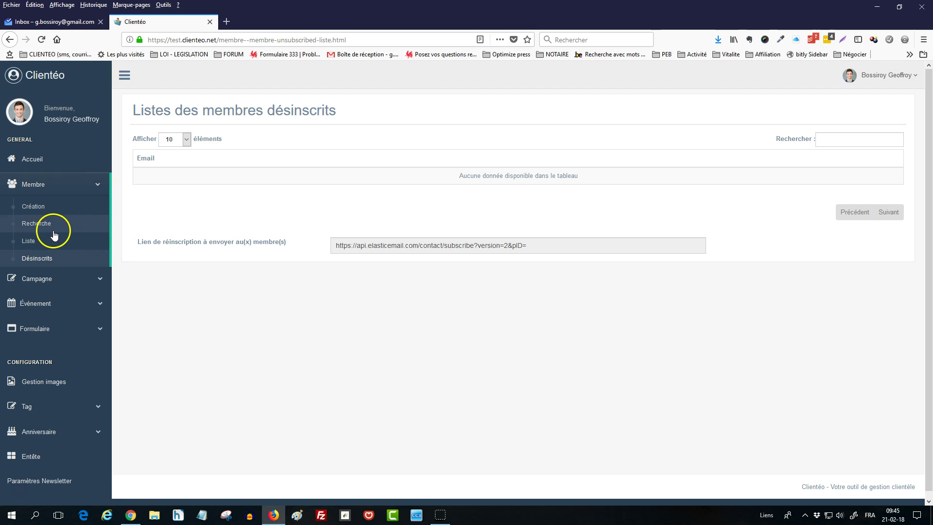
click(43, 212)
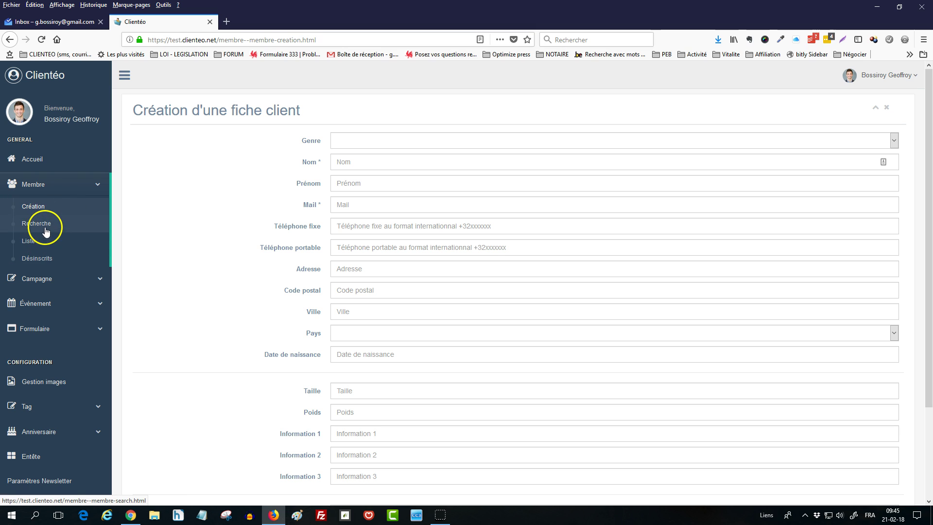
click(53, 193)
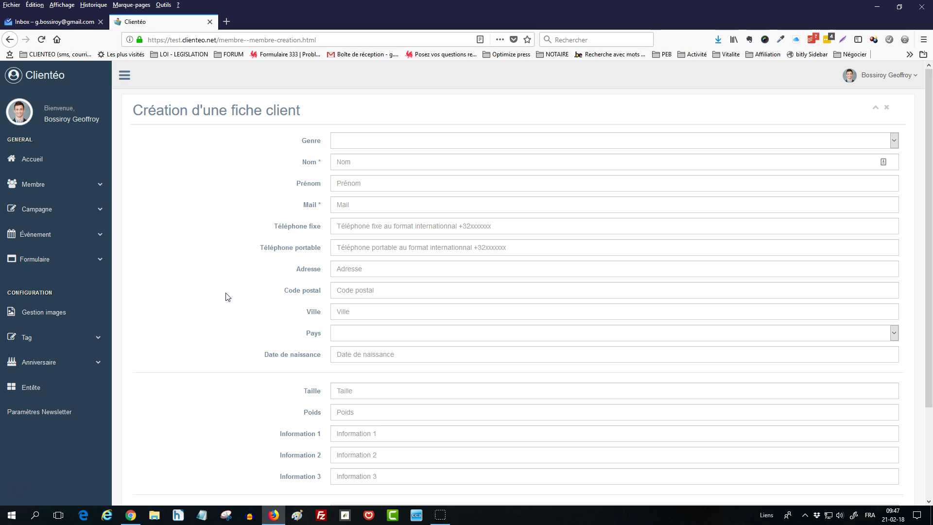
click(237, 294)
click(264, 268)
drag(264, 272, 197, 273)
drag(101, 342, 94, 344)
Step: Show the list of all existing tags
click(97, 339)
click(44, 362)
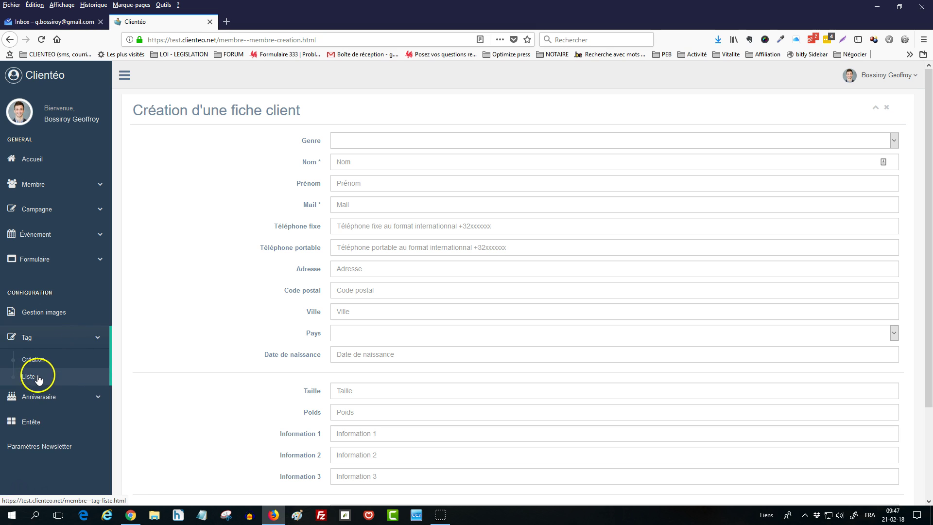
click(35, 378)
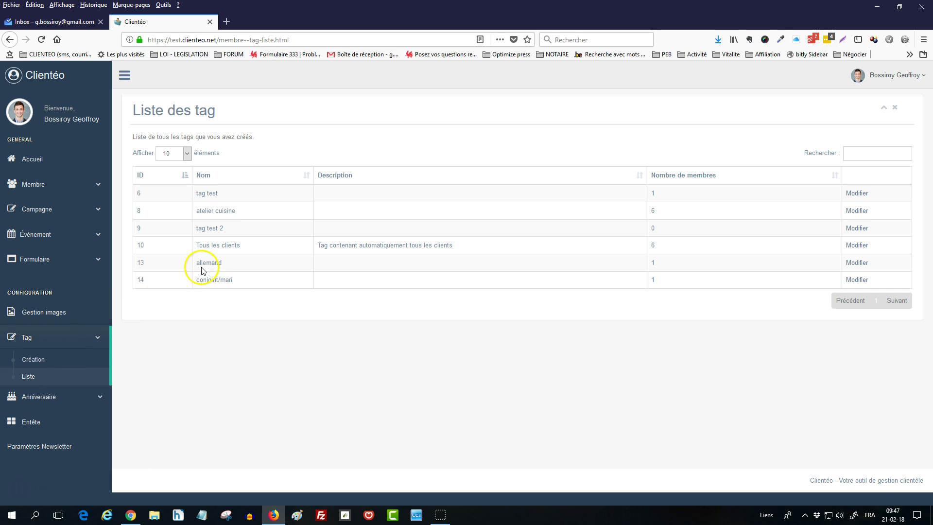
Step: Create a tag named "Anglais" without a note and check for it in the tag list
click(43, 364)
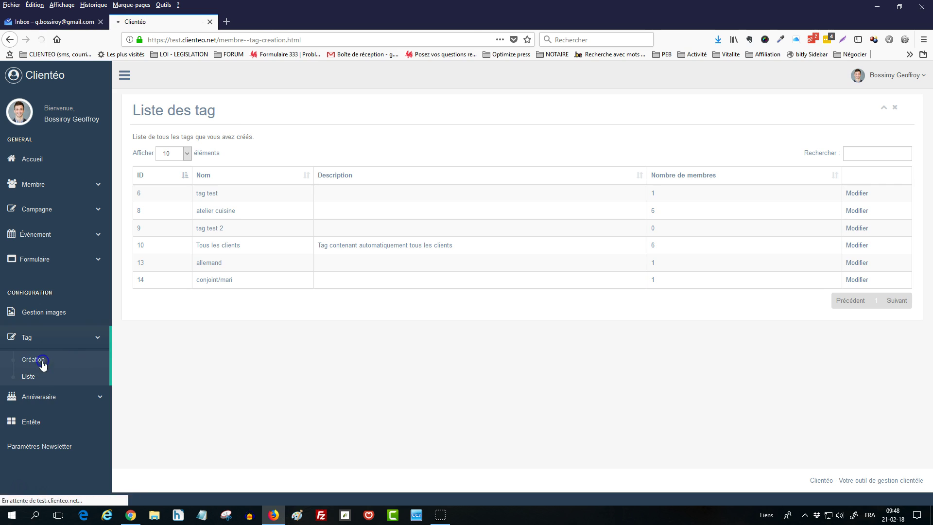
click(359, 140)
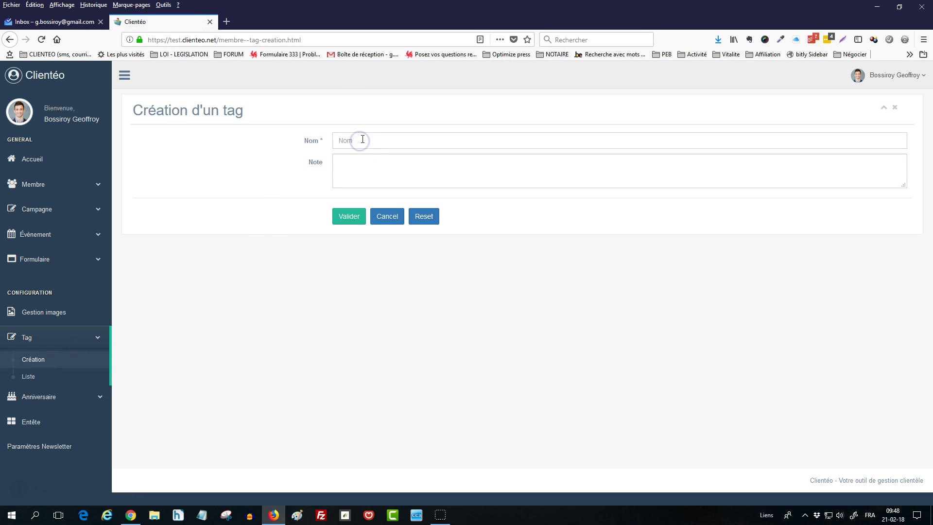
text(Anglais)
click(366, 138)
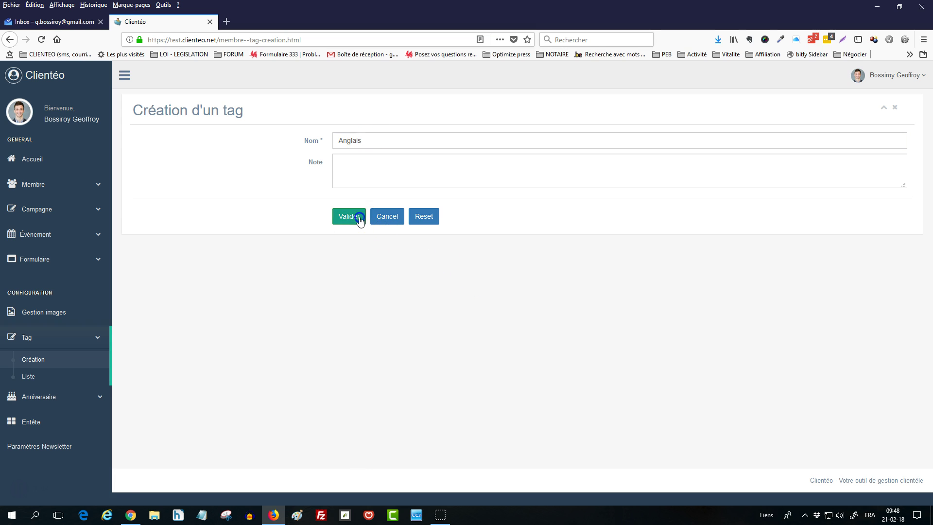
click(359, 217)
click(33, 377)
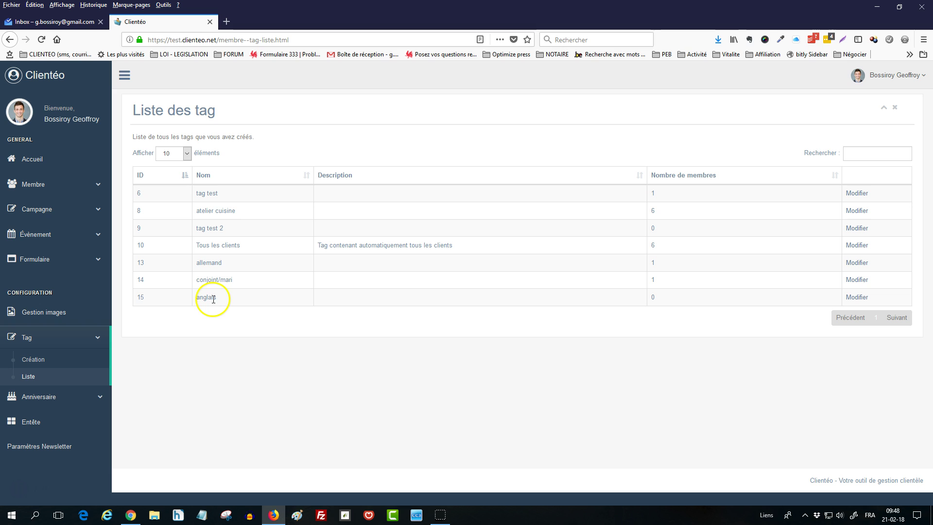
Step: Open the list of all members
click(39, 188)
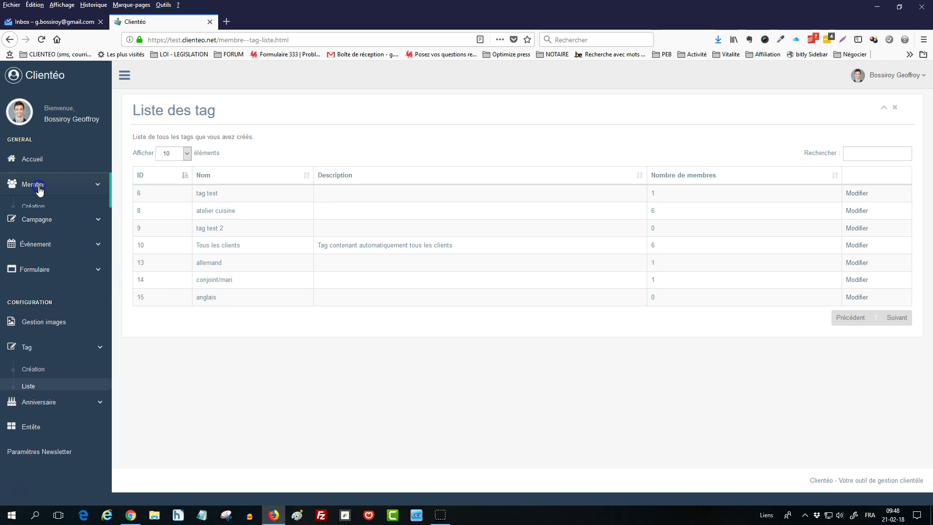
click(44, 227)
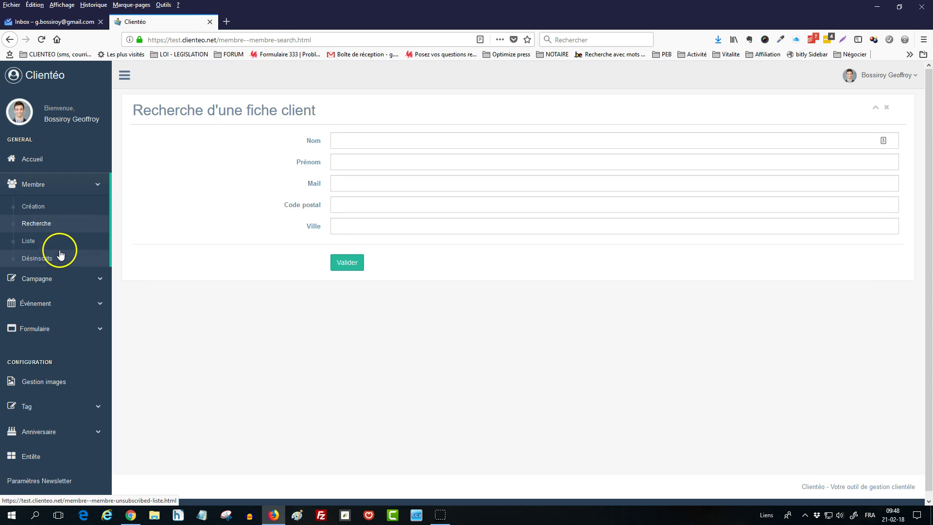
click(38, 241)
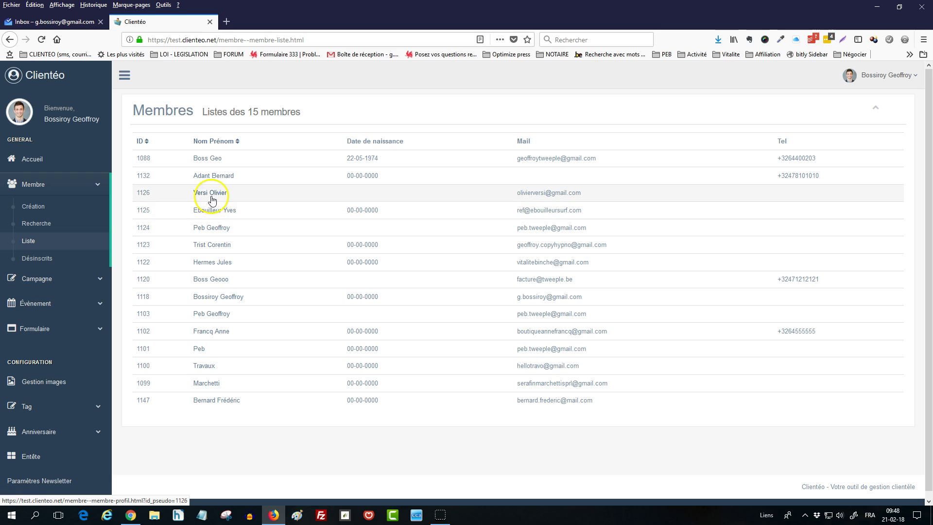
Step: Open the profile of the third member in the list and assign the "anglais" tag to that member
click(210, 195)
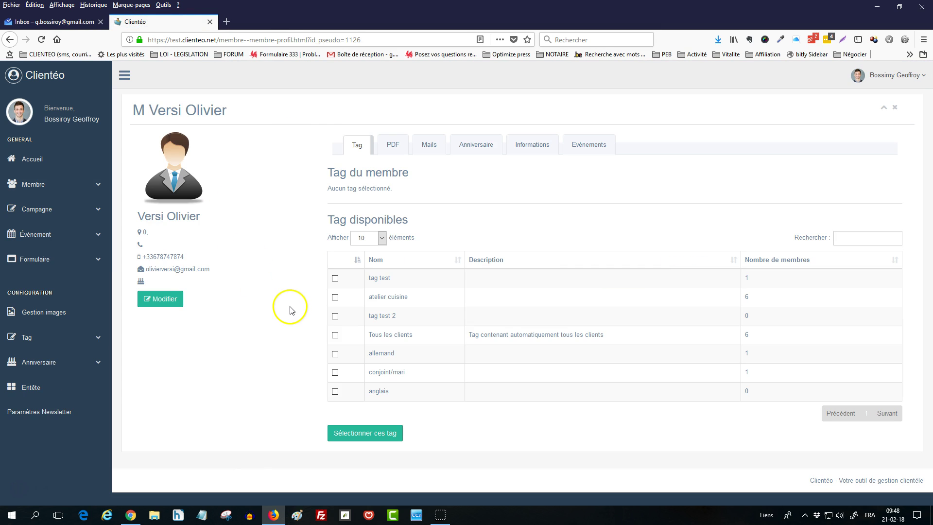
click(335, 392)
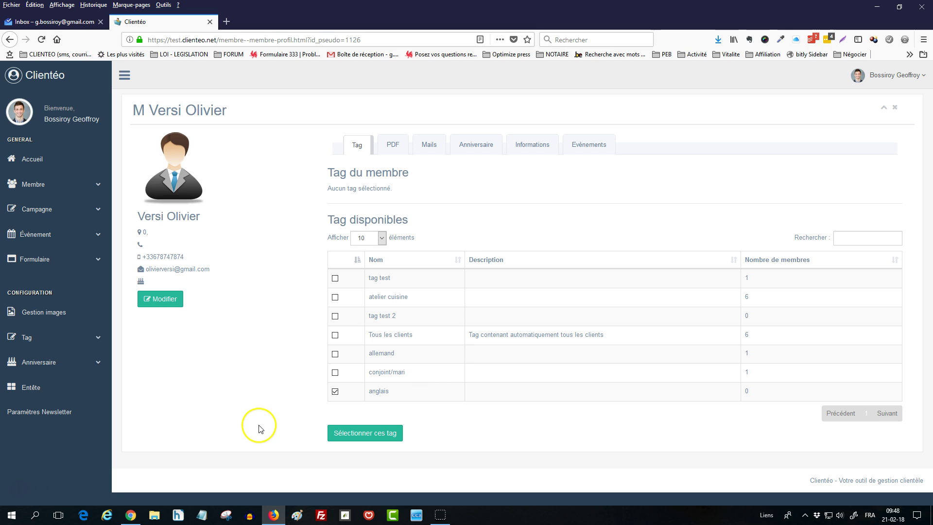
click(367, 439)
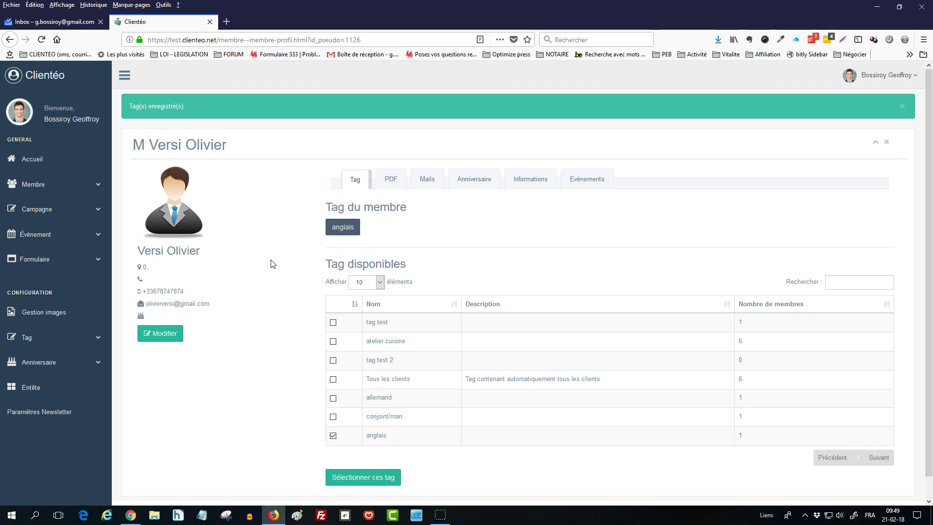
click(448, 208)
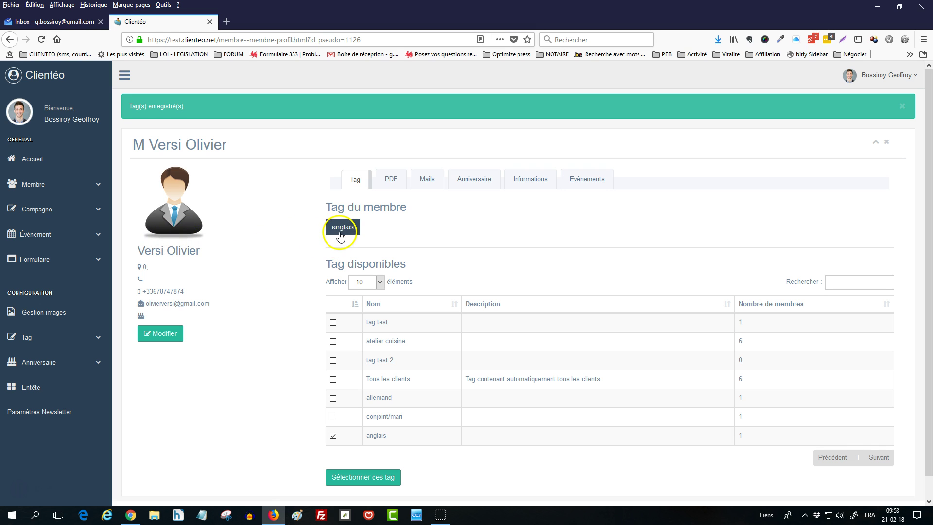
Step: Start a new Email campaign named "Campagne pour cours fitness" and continue to the recipient filtering stage
click(63, 212)
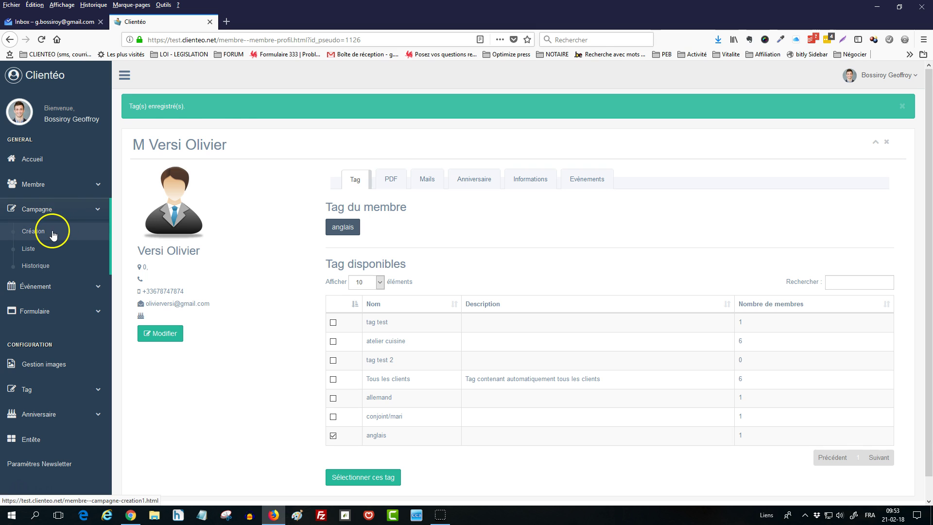
click(54, 234)
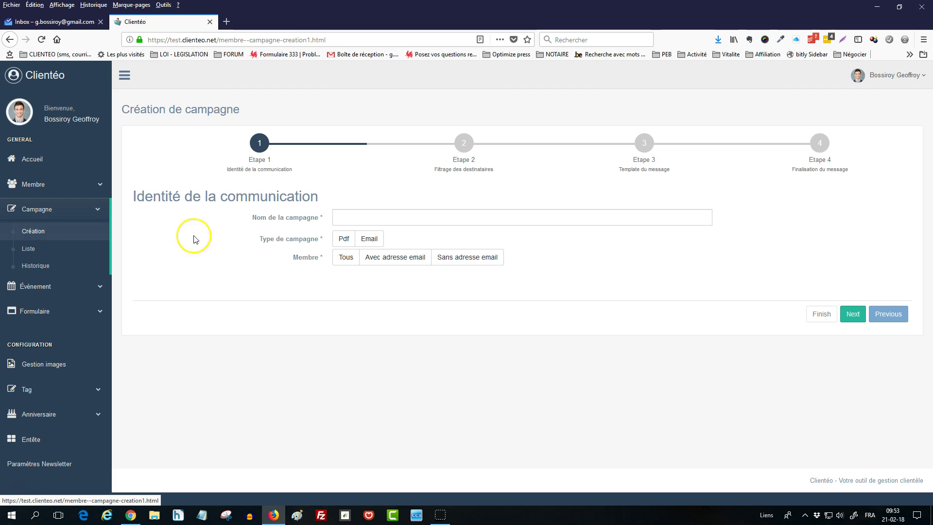
click(376, 243)
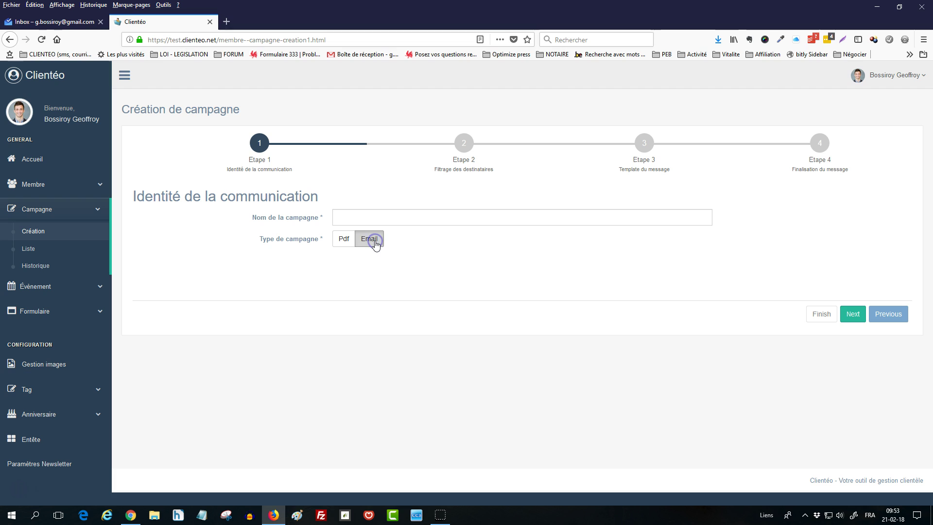
click(399, 217)
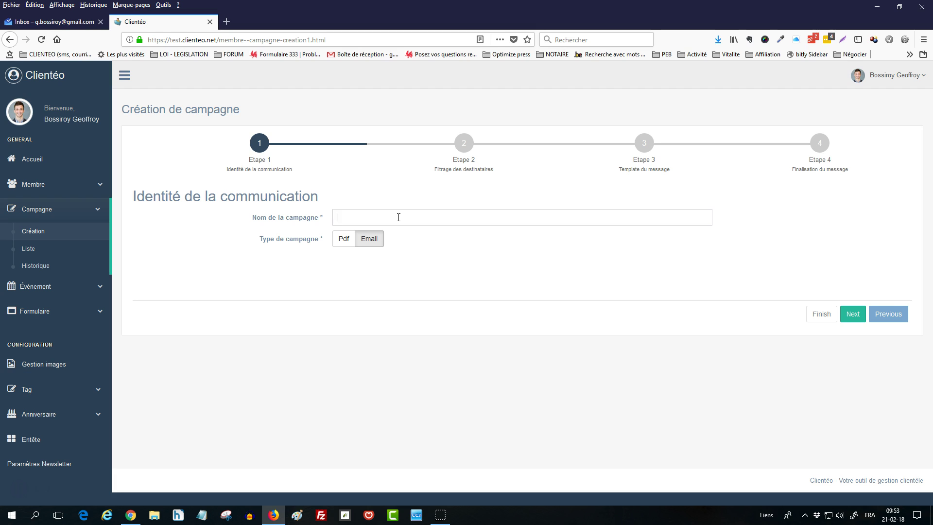
text(Cam)
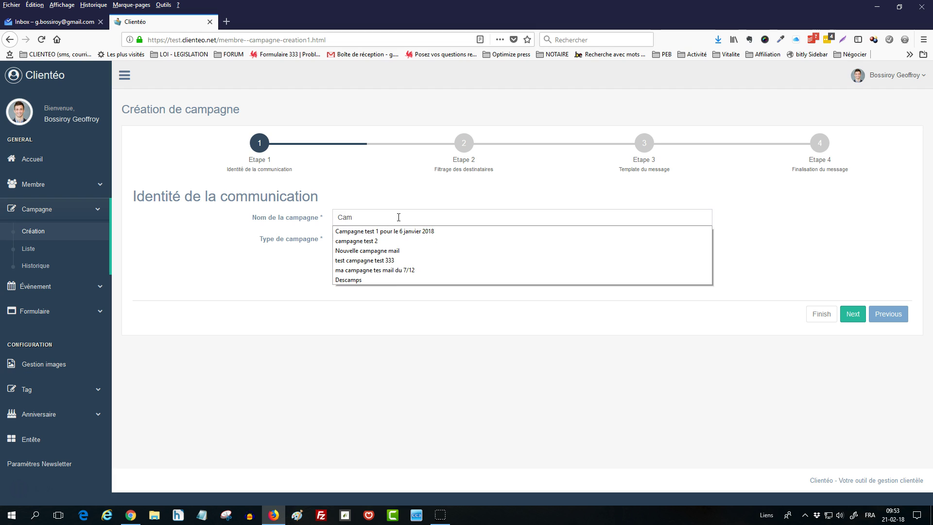
text(pagne)
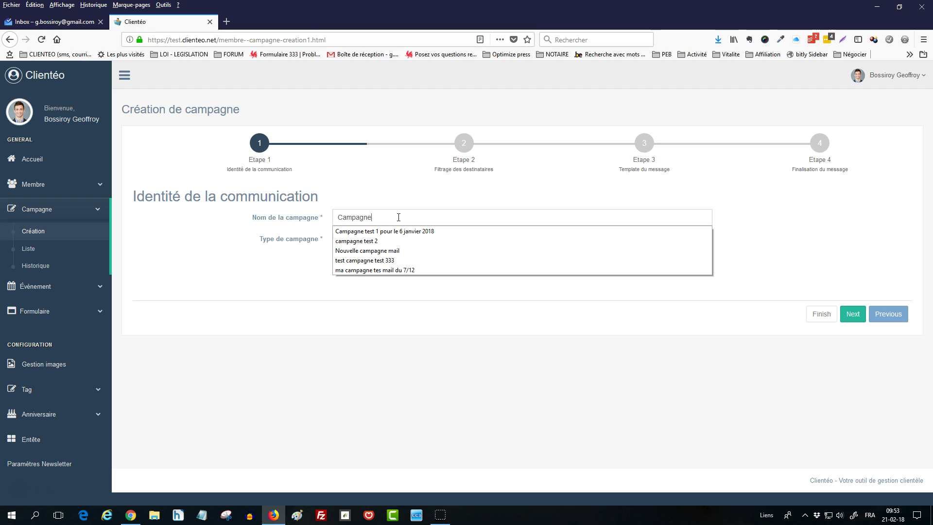
text( pour cour)
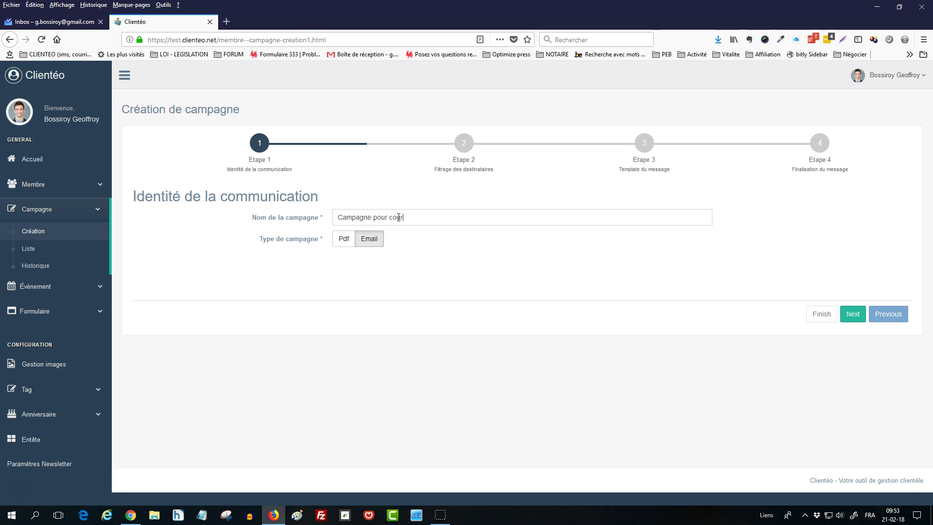
text(s fitness)
click(853, 314)
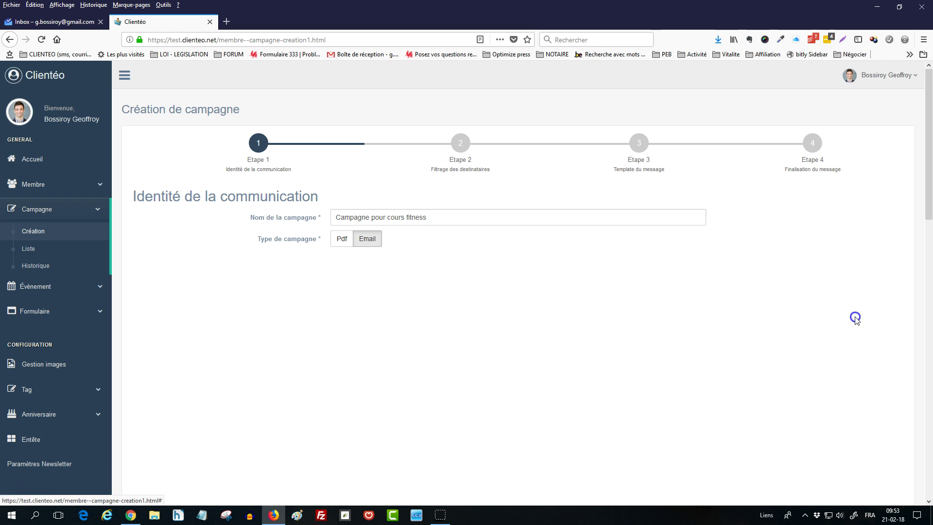
Step: Filter the campaign's recipients by the "anglais" tag and continue to the message template stage
scroll(285, 274, down, 1)
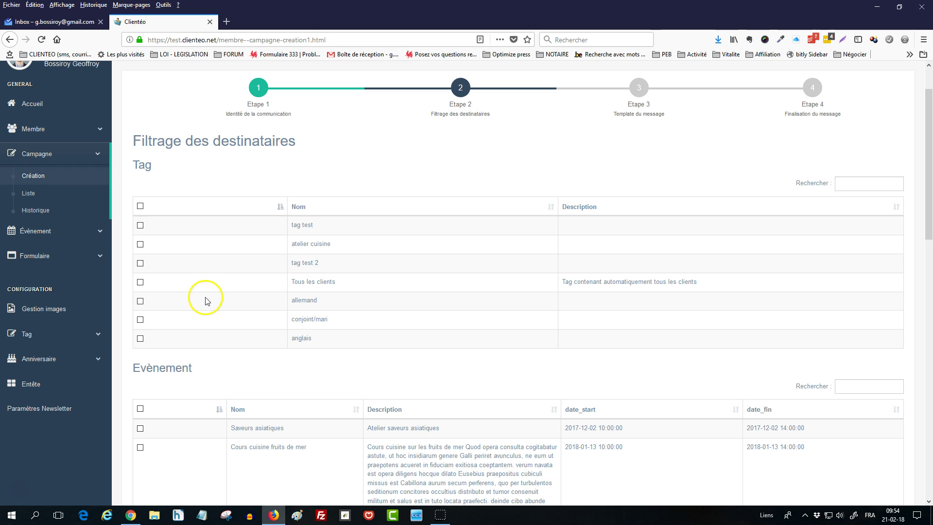
click(141, 339)
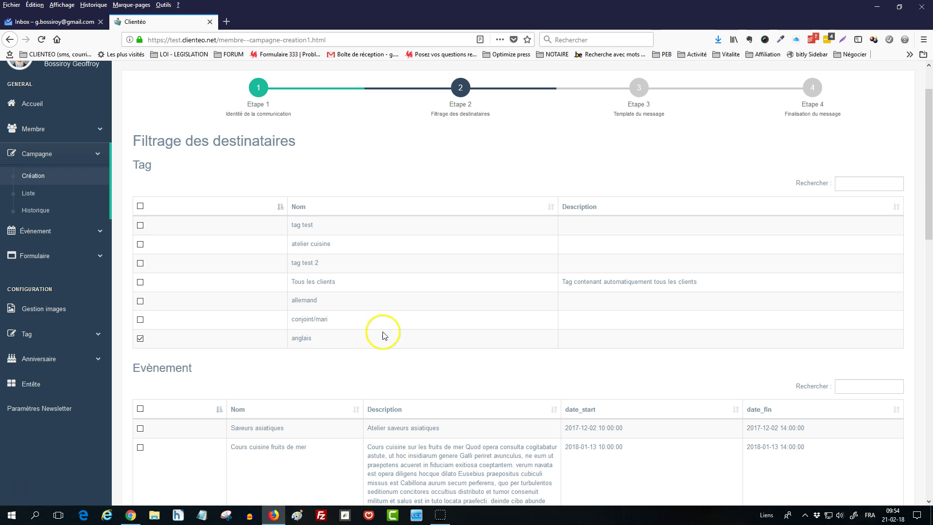
scroll(381, 326, down, 3)
scroll(298, 369, down, 4)
scroll(306, 371, down, 5)
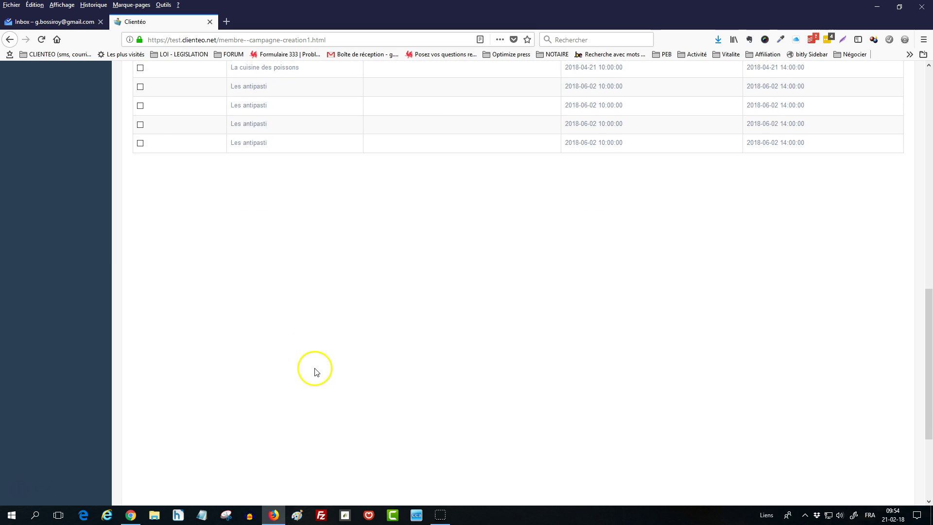
click(846, 452)
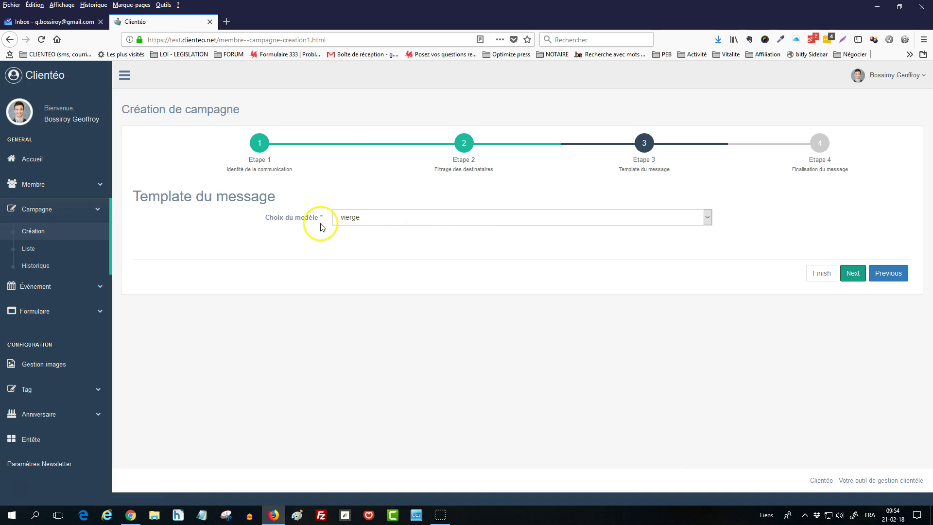
Step: Keep the "vierge" message template and set the mail subject to "Lancement nouveaux cours de fitness"
click(397, 220)
click(395, 219)
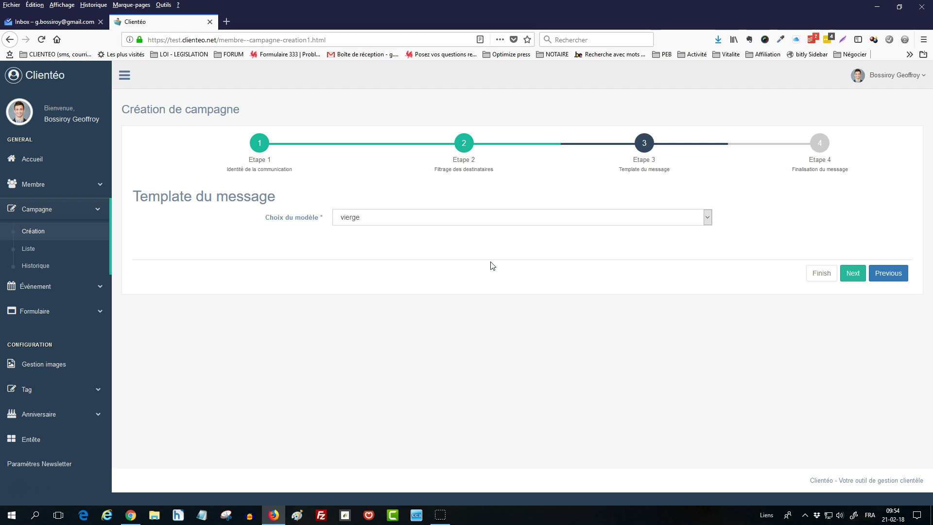
click(854, 274)
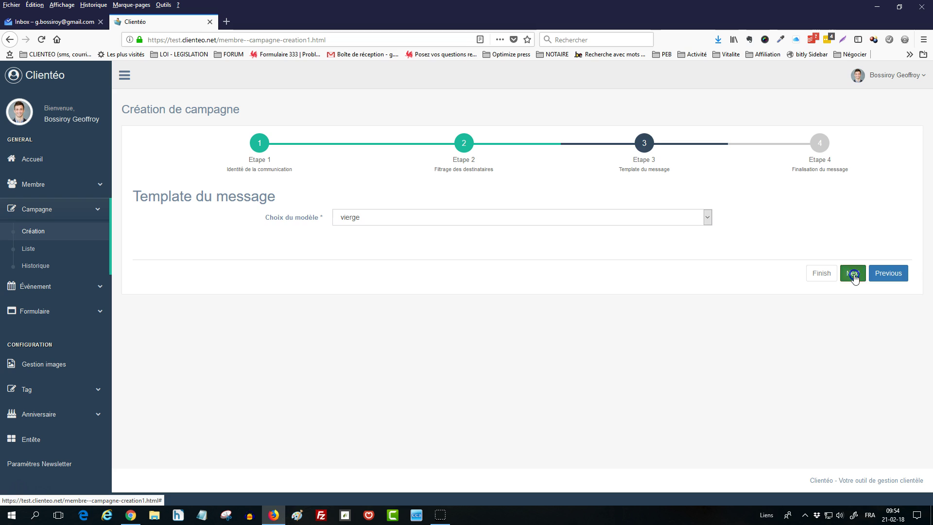
click(440, 213)
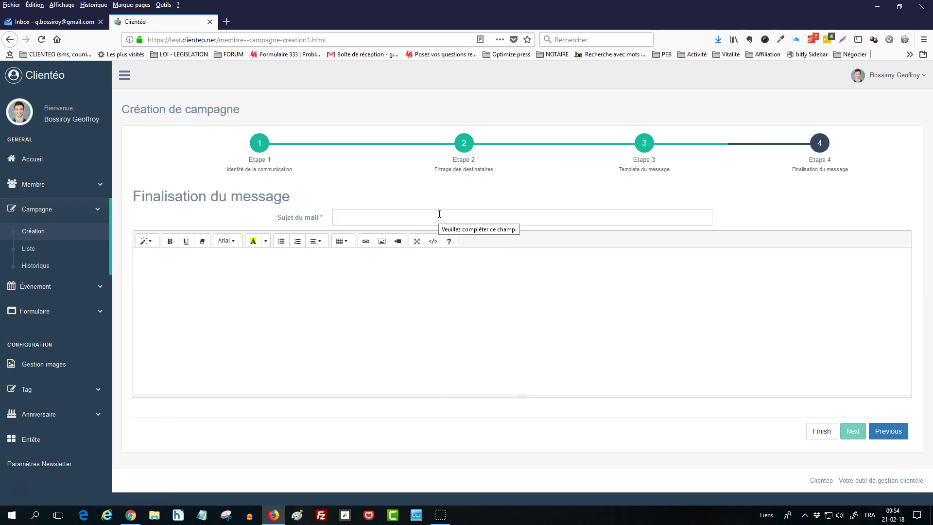
text(Lancement nouveaux cours de fitness)
click(422, 264)
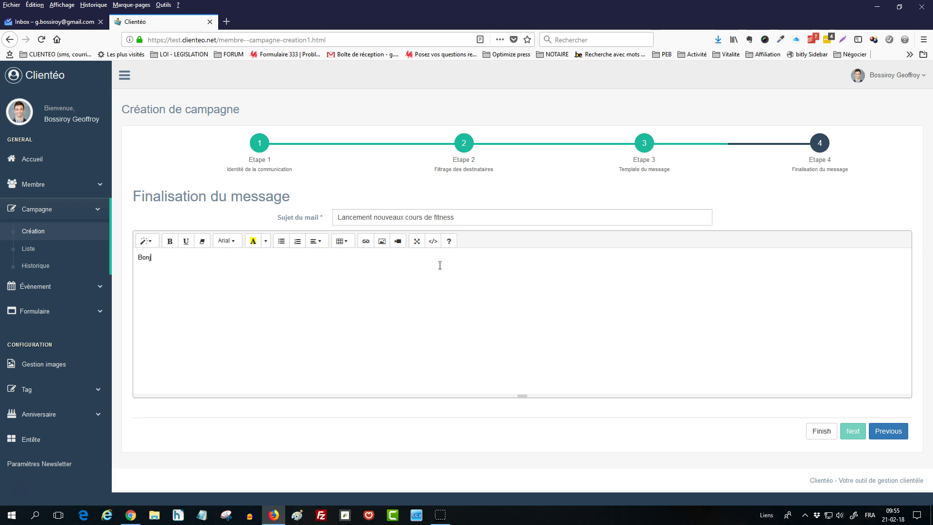
key(Return)
text(voici le programme pour les nouveaux cours)
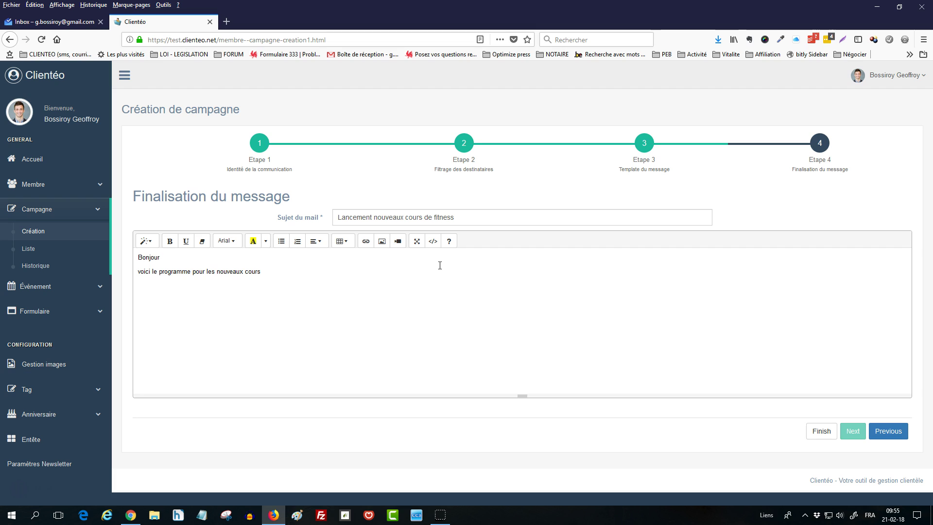
click(164, 287)
text(http://moncentredefitness.com)
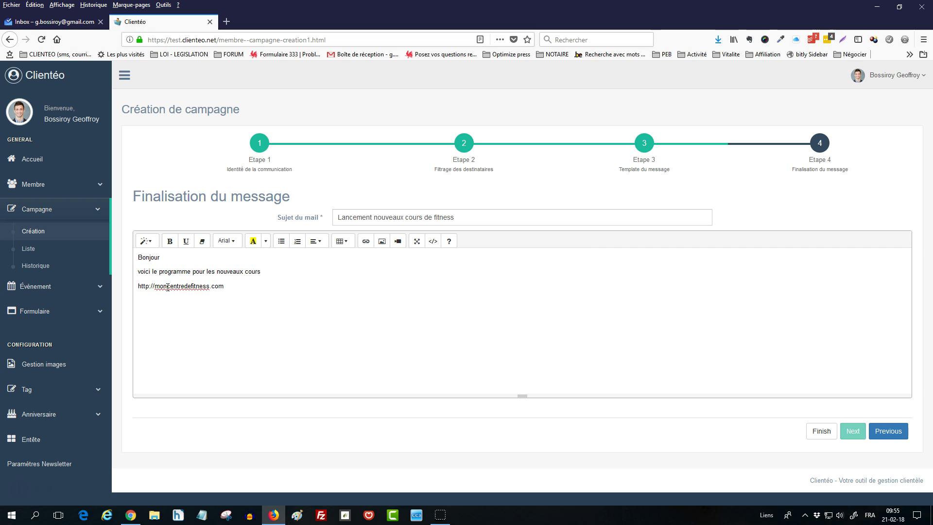
click(171, 304)
text(merci)
key(Return)
text(Geoffroy)
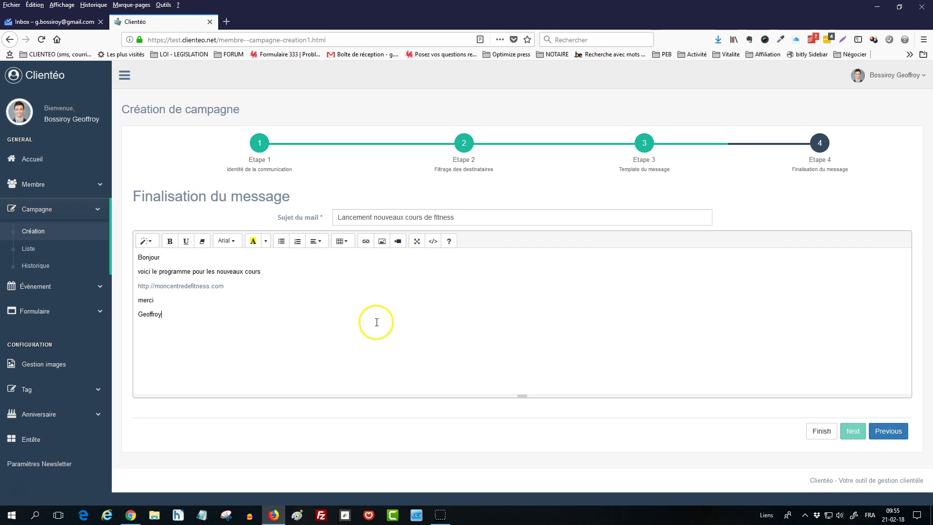
click(822, 439)
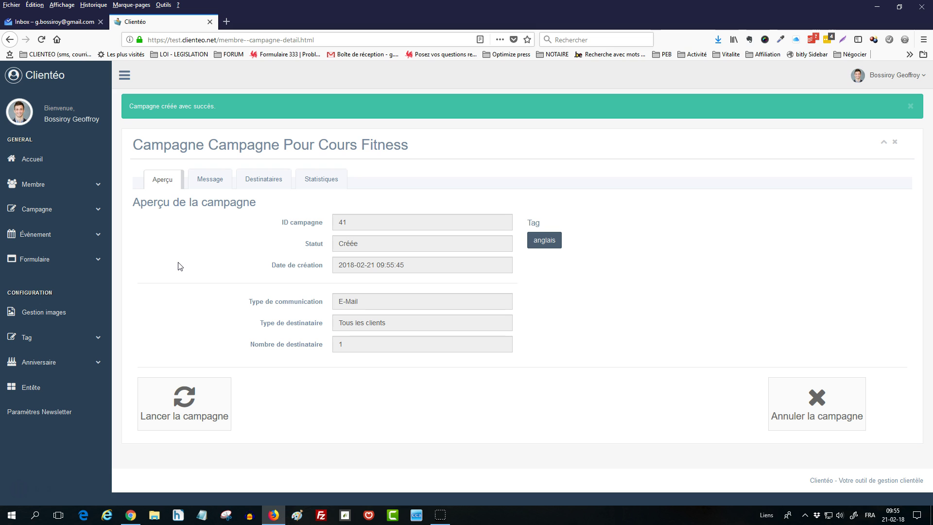
Step: Review the created campaign's message, its editable version and the e-mail address field for sending a proof (BAT)
click(210, 180)
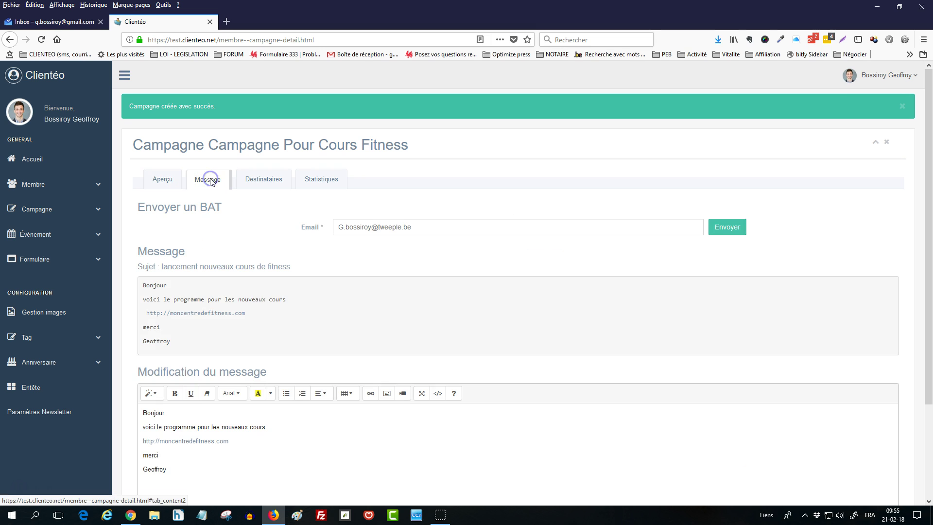
scroll(214, 312, down, 2)
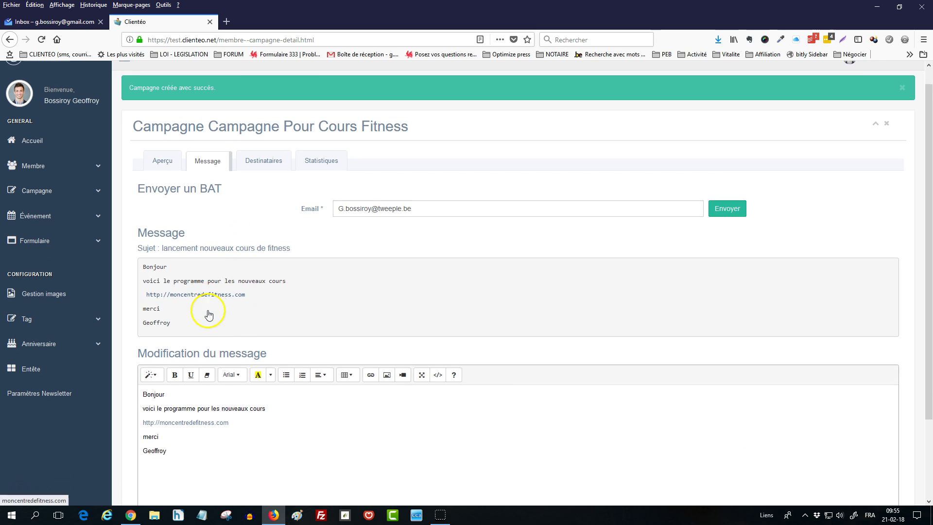
scroll(202, 282, down, 2)
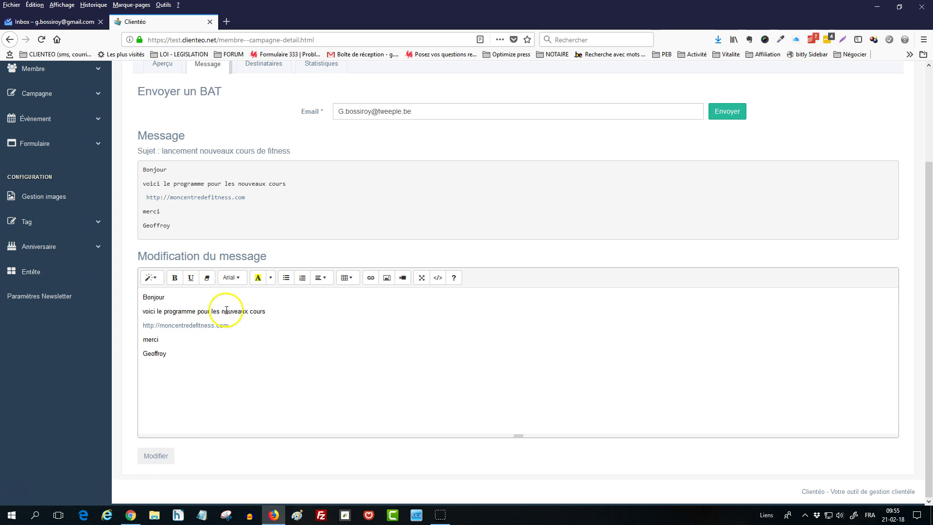
scroll(394, 285, up, 4)
drag(412, 227, 326, 228)
click(365, 246)
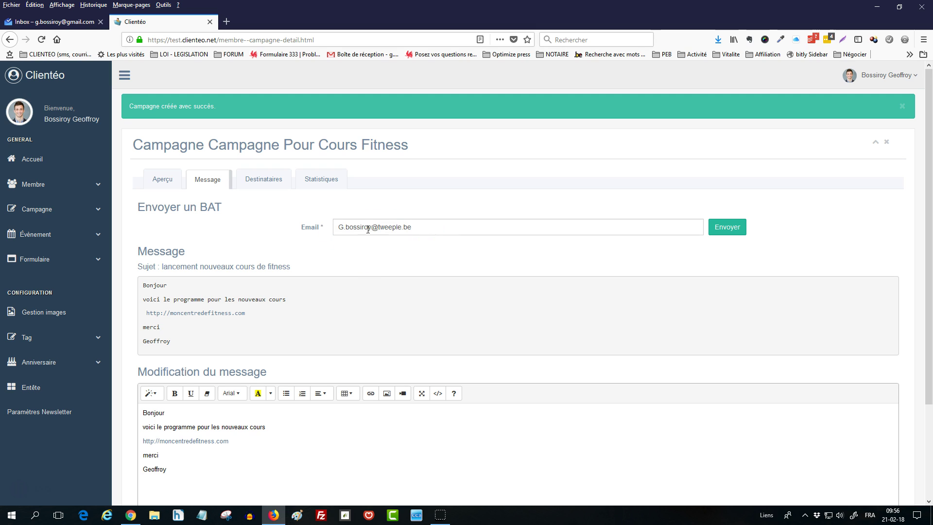
drag(427, 227, 279, 223)
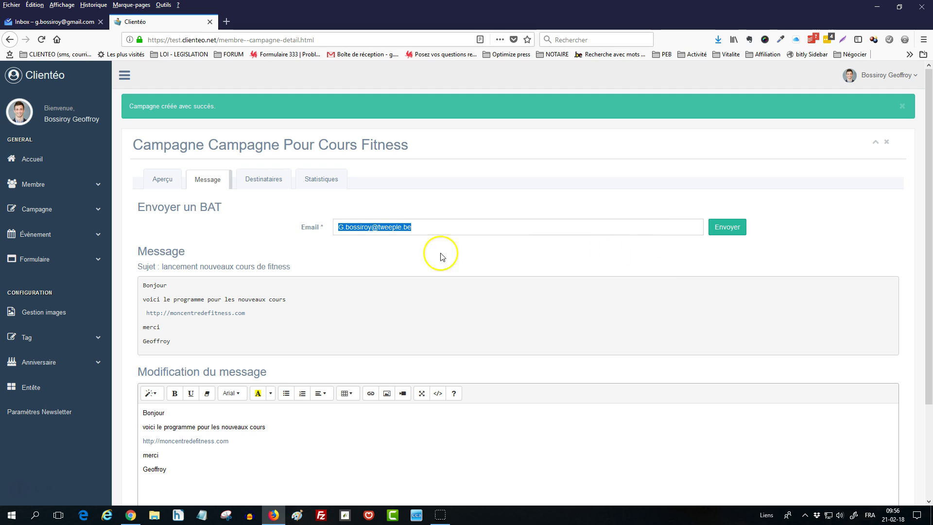
click(598, 281)
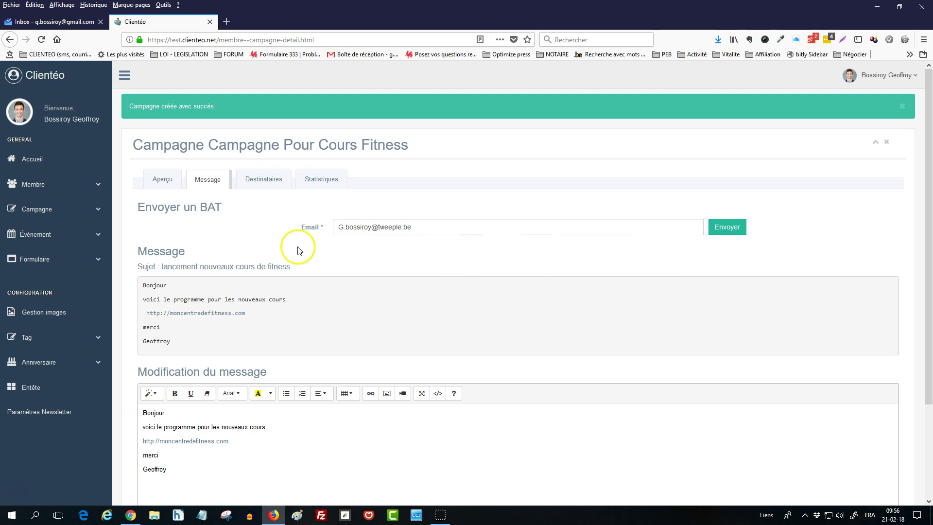
click(729, 232)
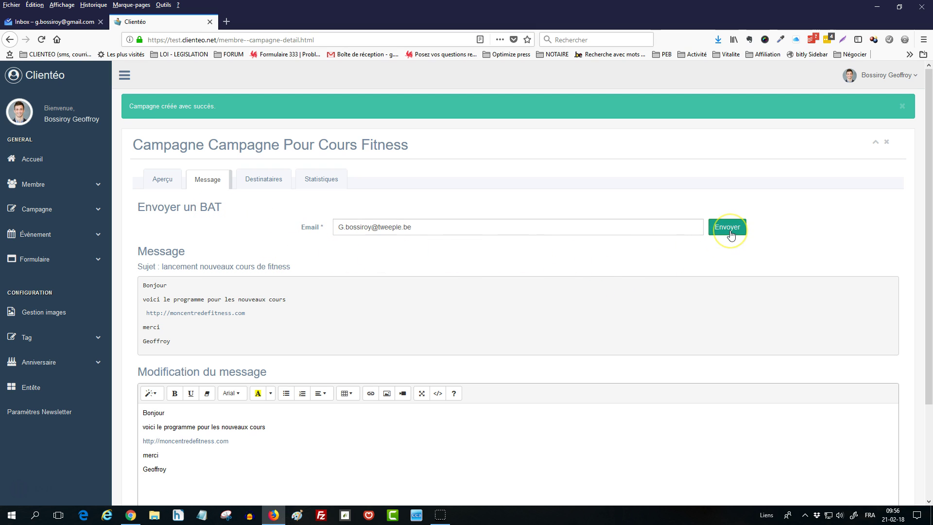
drag(441, 228, 328, 228)
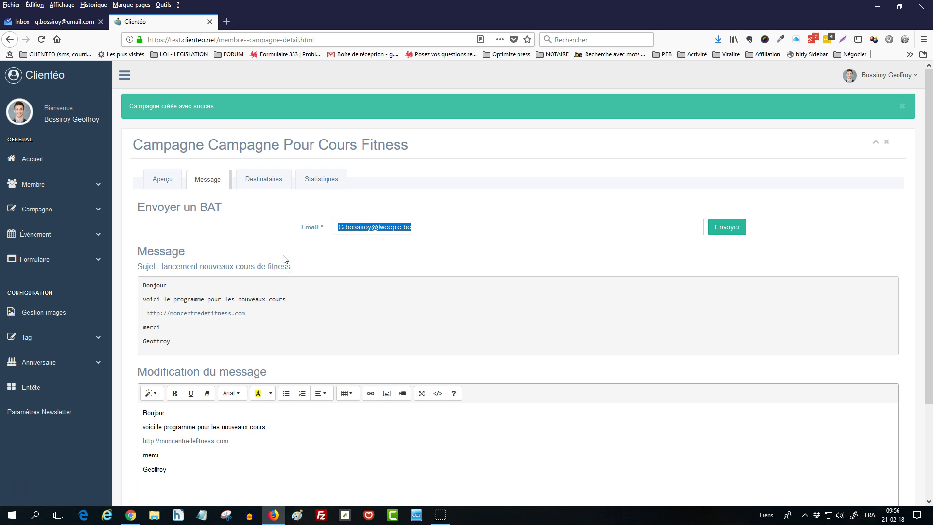
Step: Change the message's closing line to "merci et à bientot", save the modification and check the updated message
click(218, 428)
scroll(218, 428, down, 2)
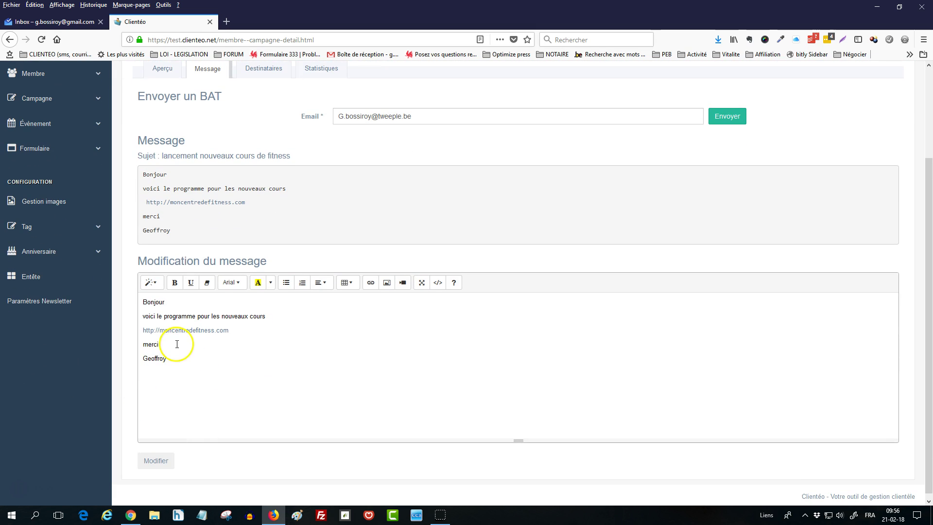
key(Down)
text(et)
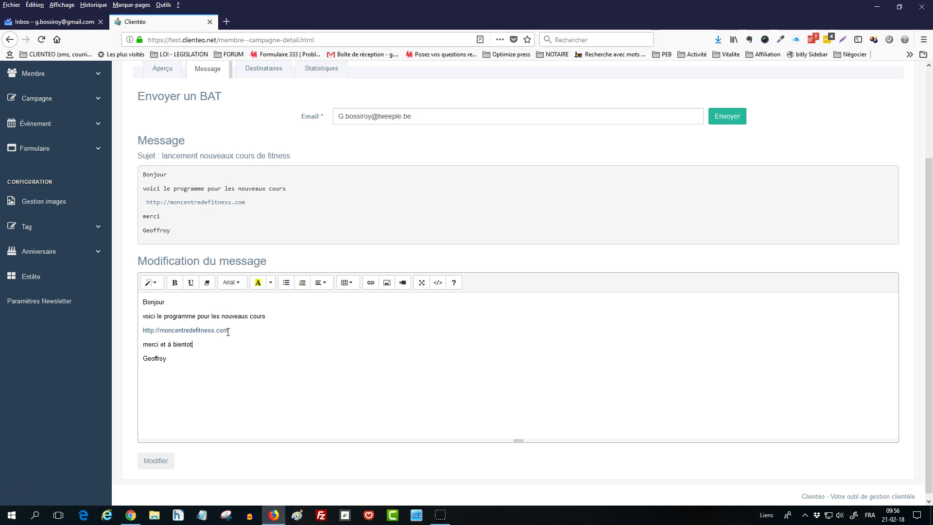
click(156, 460)
click(209, 179)
scroll(231, 326, down, 2)
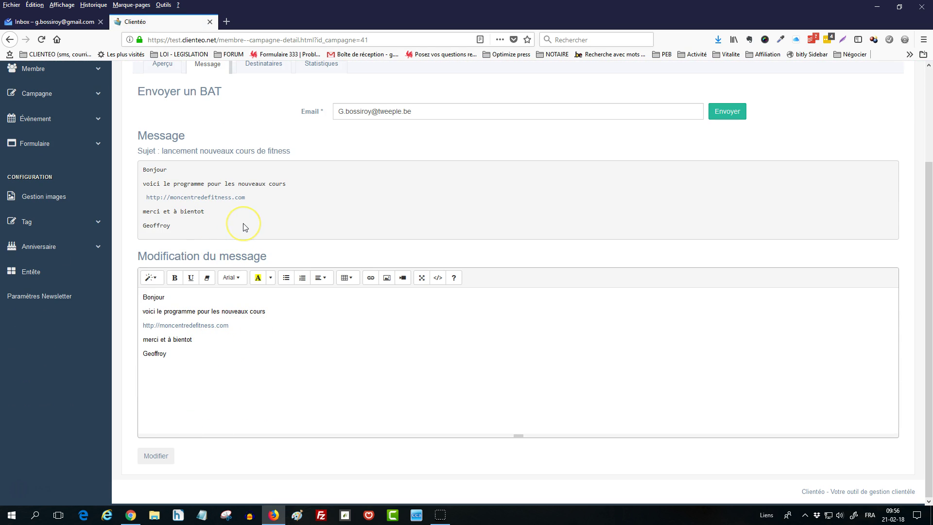
Step: Check the fitness campaign's recipients and statistics, and launch the campaign from its overview
scroll(246, 228, up, 2)
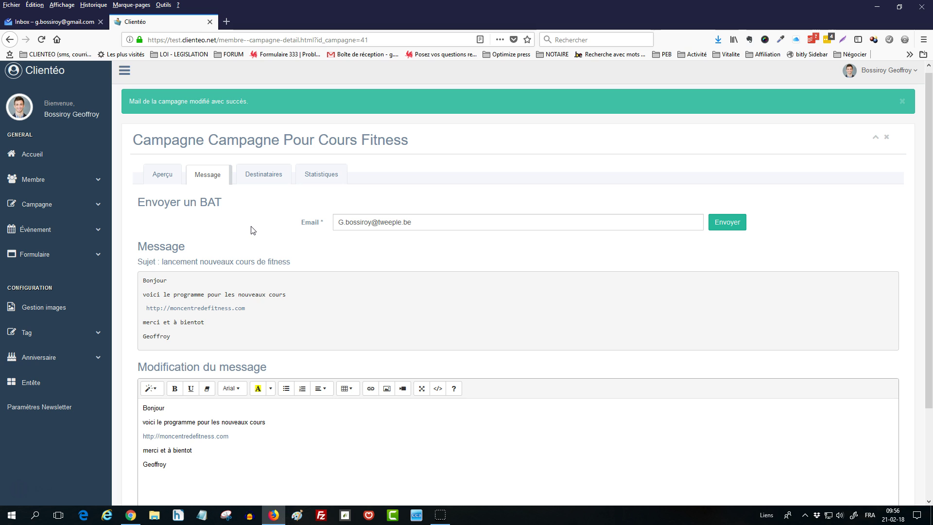
click(268, 184)
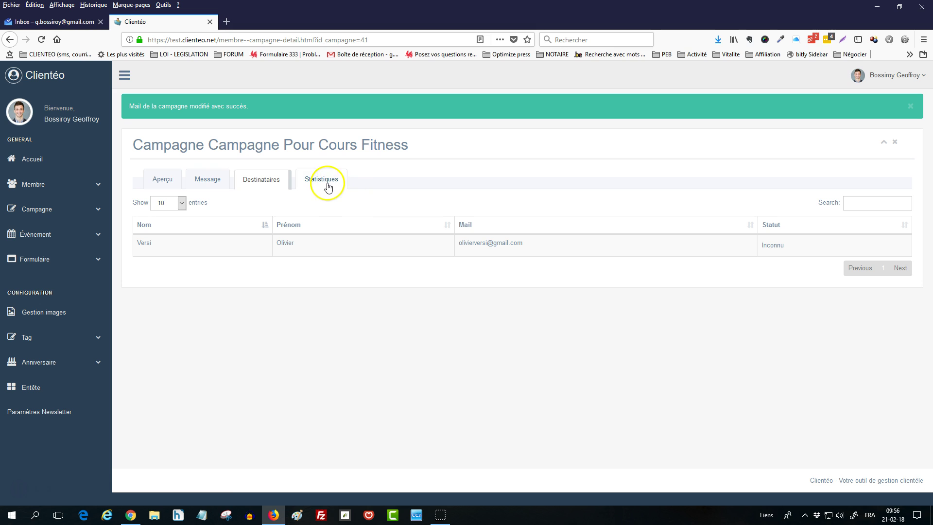
click(208, 181)
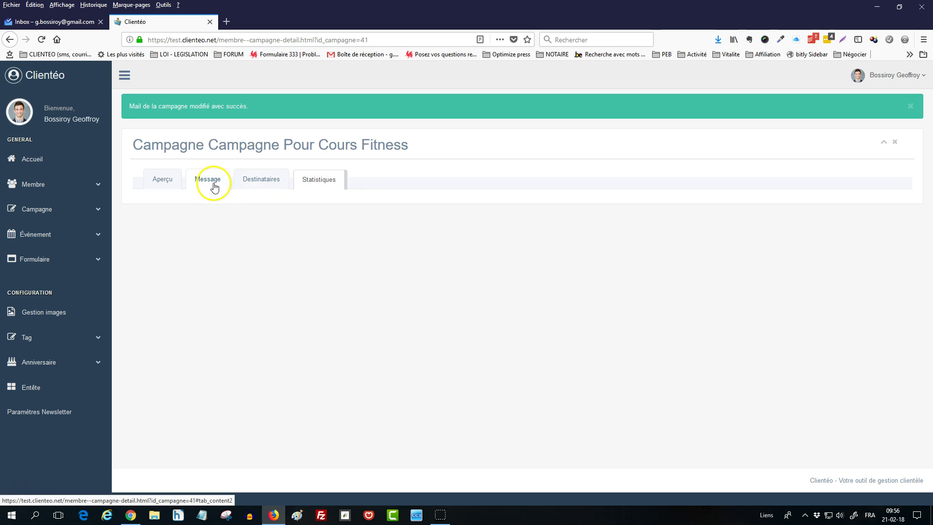
click(170, 181)
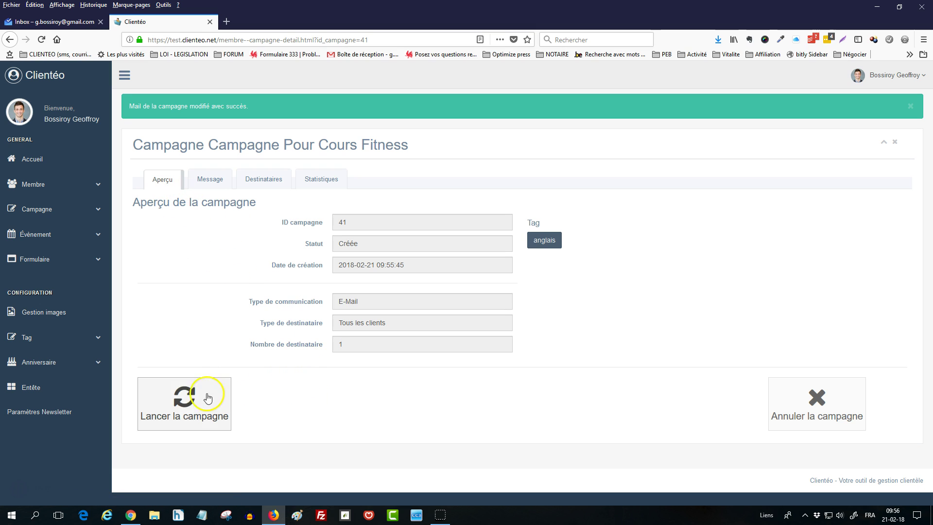
click(182, 405)
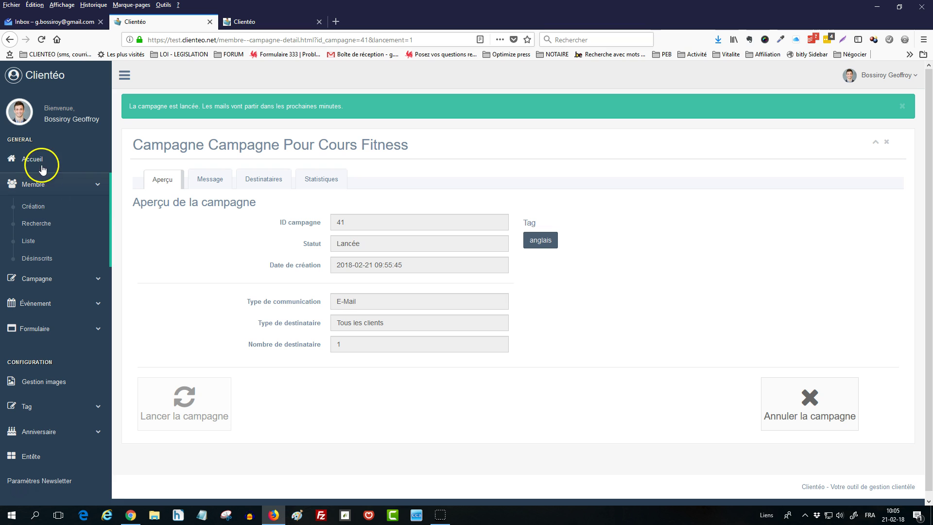
Step: Open the tagged client's profile from the member list and examine the mail history for the "lancement nouveaux cours de fitness" message's status
click(28, 241)
click(210, 193)
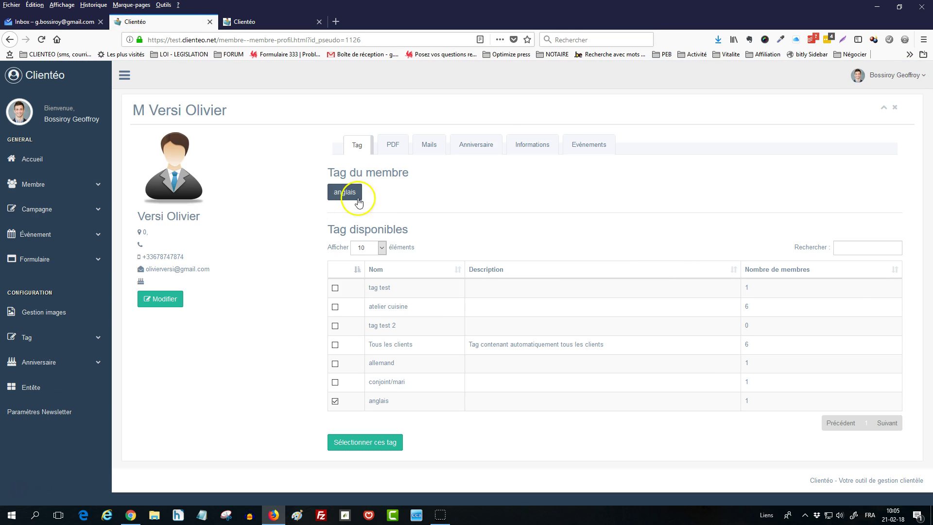
click(430, 147)
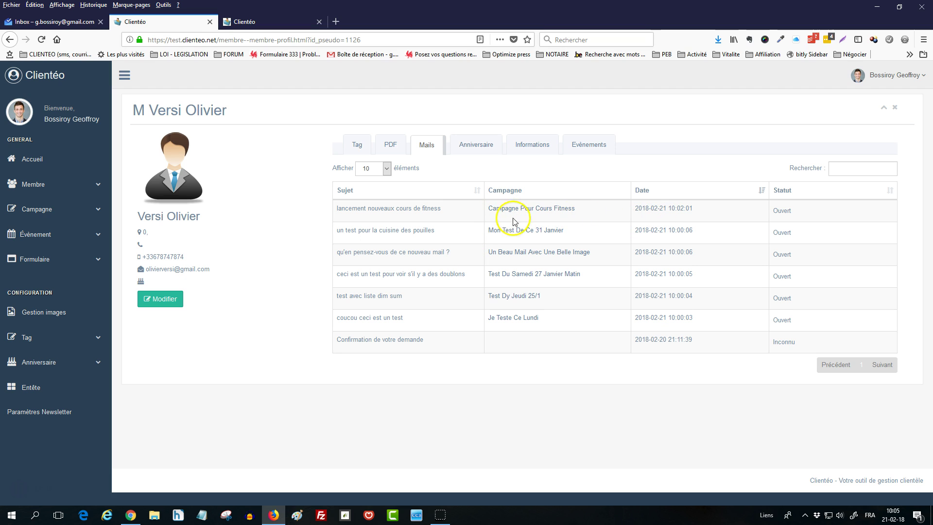
drag(336, 208, 499, 213)
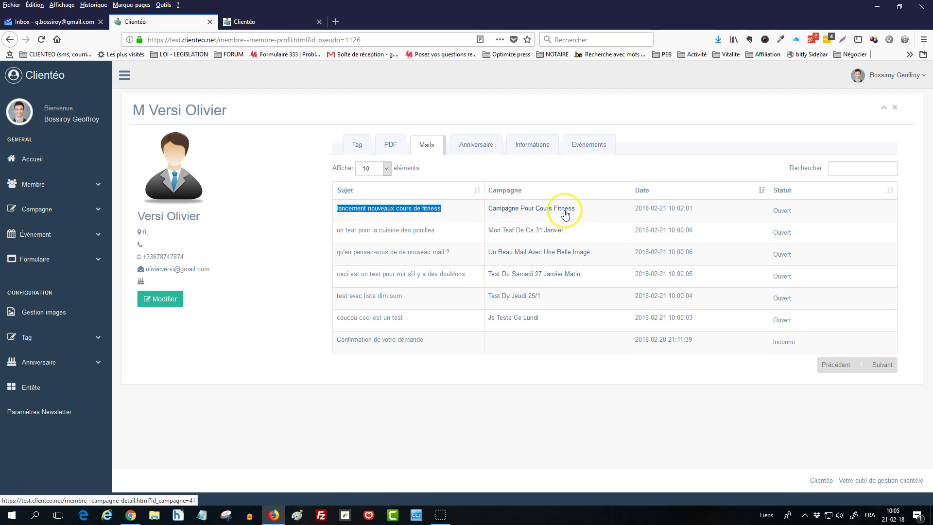
click(788, 212)
click(416, 207)
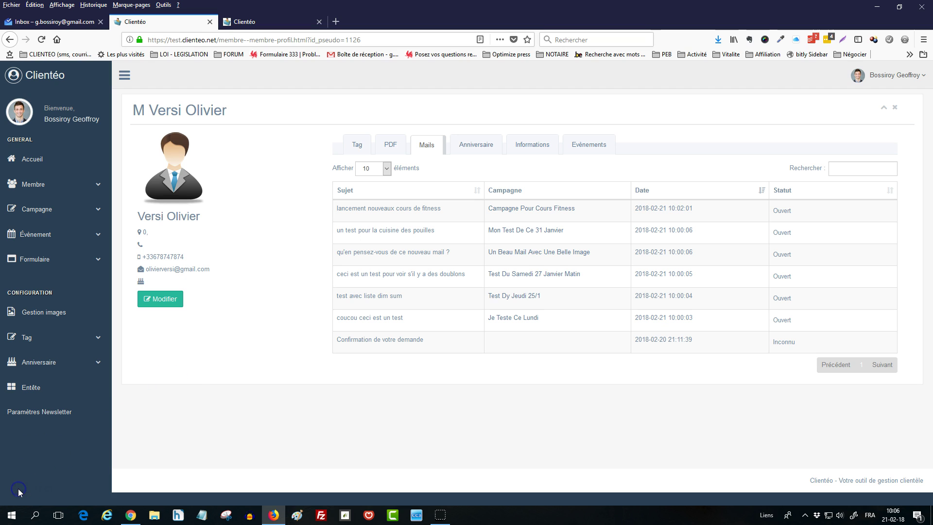
Step: Open "Campagne Pour Cours Fitness" from the campaign history and check its recipients' status
click(44, 217)
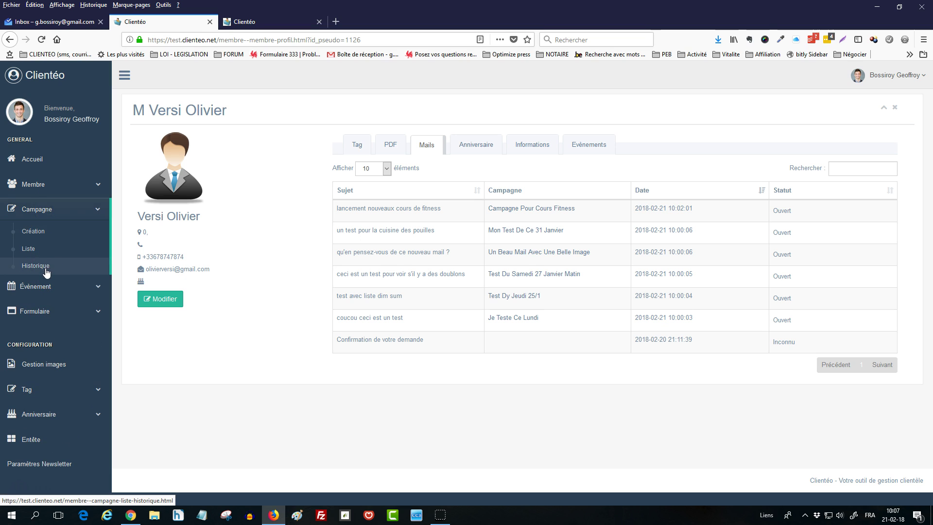
click(45, 269)
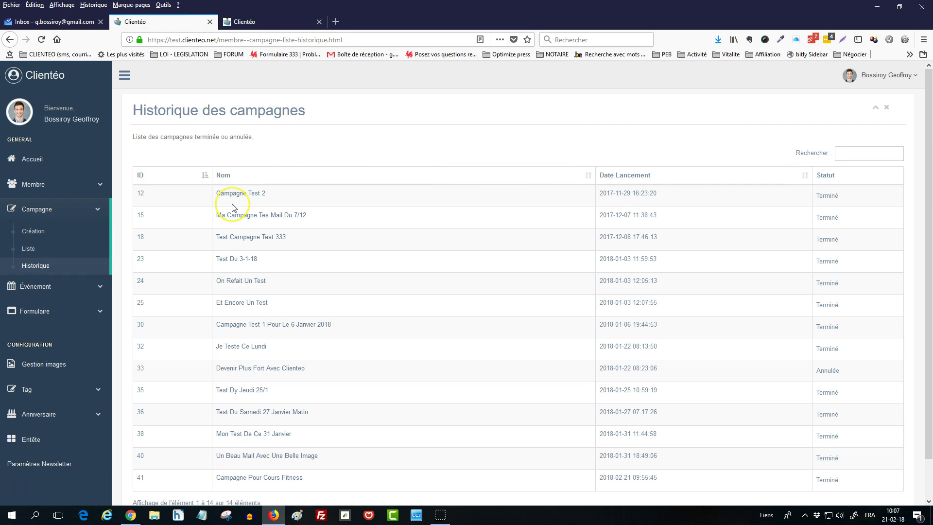
scroll(246, 238, down, 2)
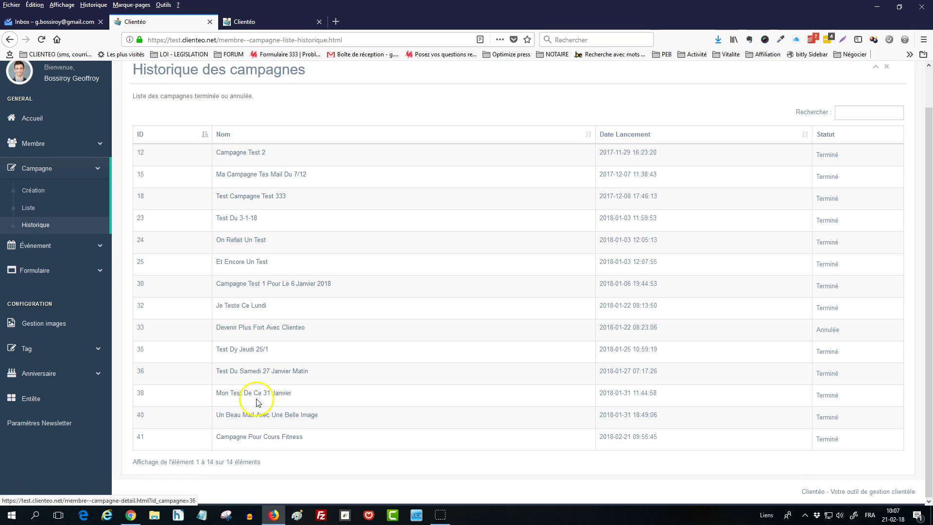
click(273, 439)
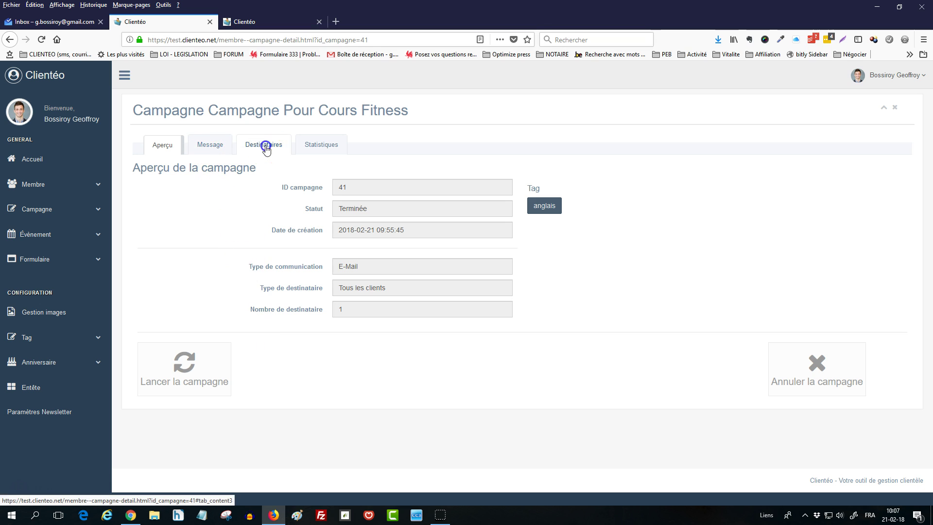
click(266, 152)
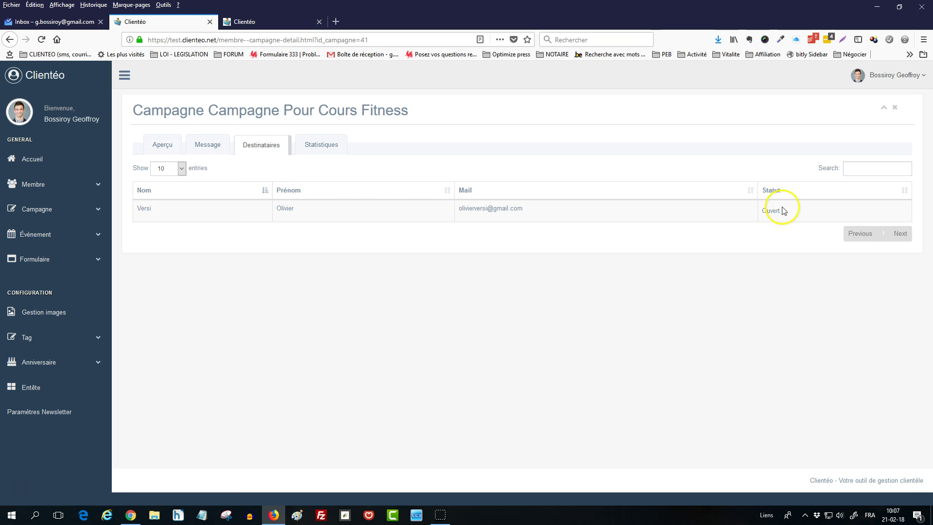